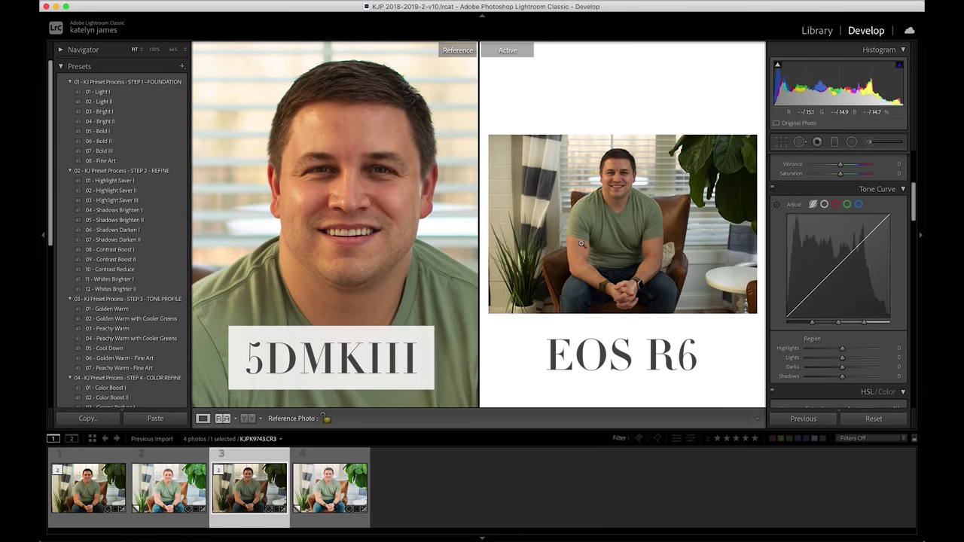
Compare the man's face at 100% in the unedited 5DMKIII reference and EOS R6 active photos, aligning the two views.
{"action": "left_click", "coordinate": [582, 247]}
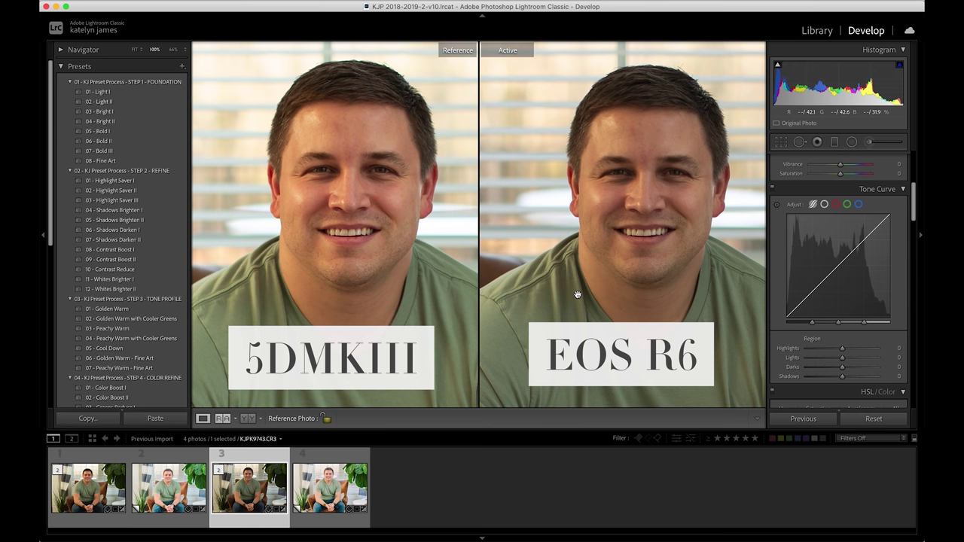
{"action": "left_click", "coordinate": [580, 276]}
{"action": "left_click", "coordinate": [371, 233]}
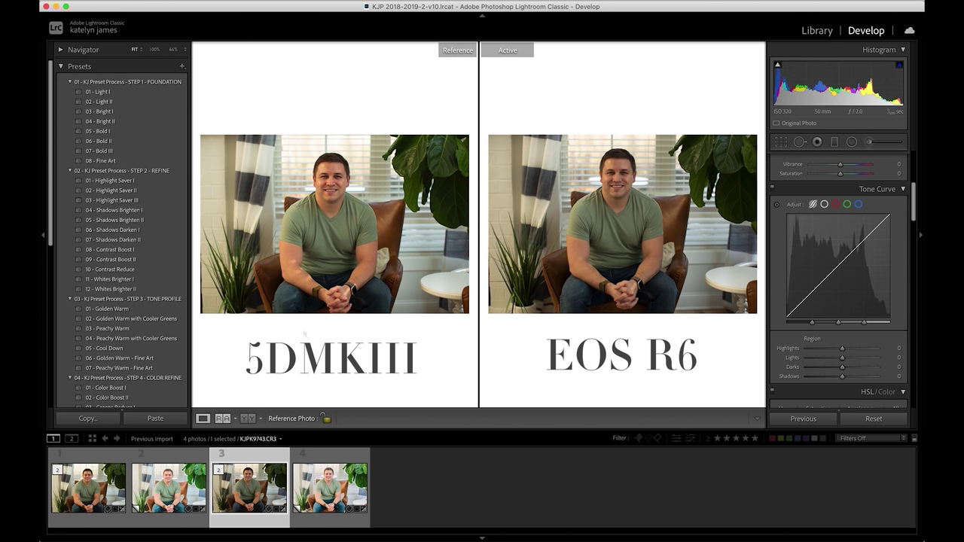
{"action": "left_click", "coordinate": [327, 212]}
{"action": "left_click_drag", "start_coordinate": [327, 212], "coordinate": [331, 362]}
{"action": "left_click", "coordinate": [608, 253]}
{"action": "left_click_drag", "start_coordinate": [608, 253], "coordinate": [609, 293]}
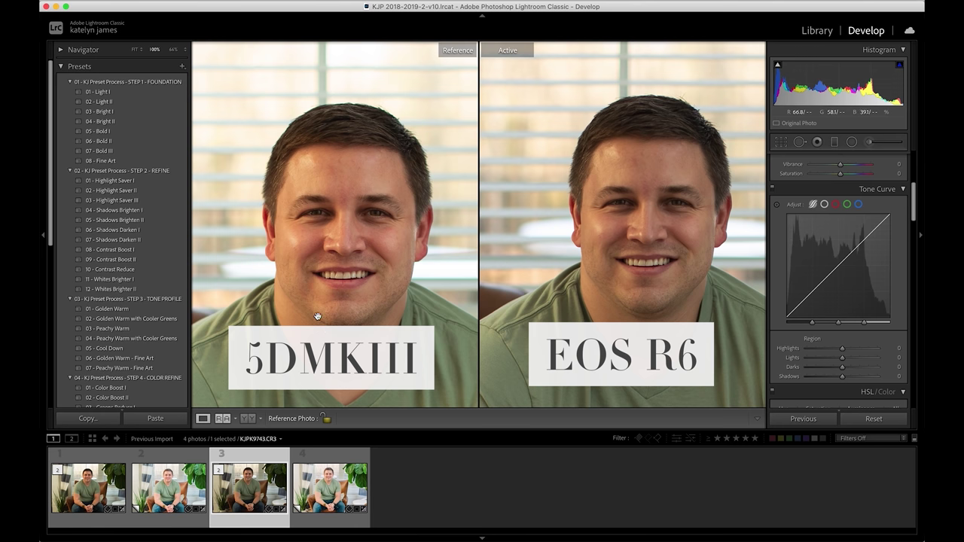
{"action": "left_click_drag", "start_coordinate": [319, 313], "coordinate": [318, 303]}
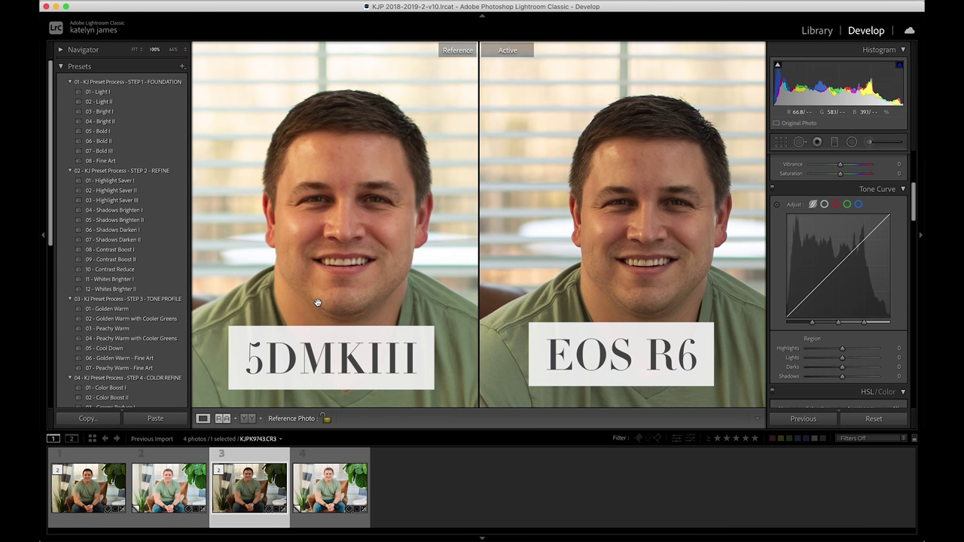
{"action": "left_click", "coordinate": [386, 224]}
{"action": "left_click", "coordinate": [568, 227]}
Make the edited EOS R6 copy the active photo and compare its face at 100% with the edited 5DMKIII reference.
{"action": "key", "text": "Right"}
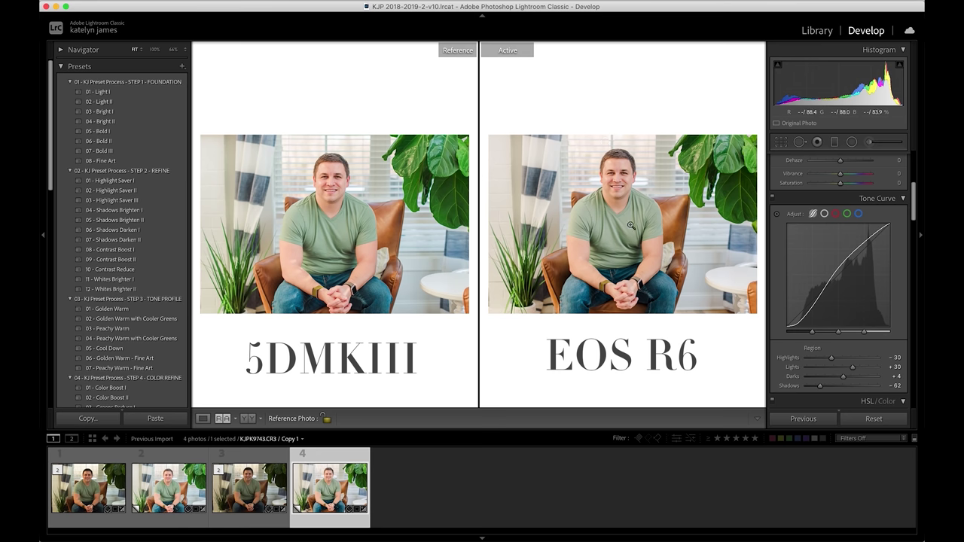
{"action": "left_click", "coordinate": [403, 223]}
{"action": "left_click_drag", "start_coordinate": [402, 223], "coordinate": [444, 280]}
{"action": "left_click_drag", "start_coordinate": [648, 189], "coordinate": [662, 299]}
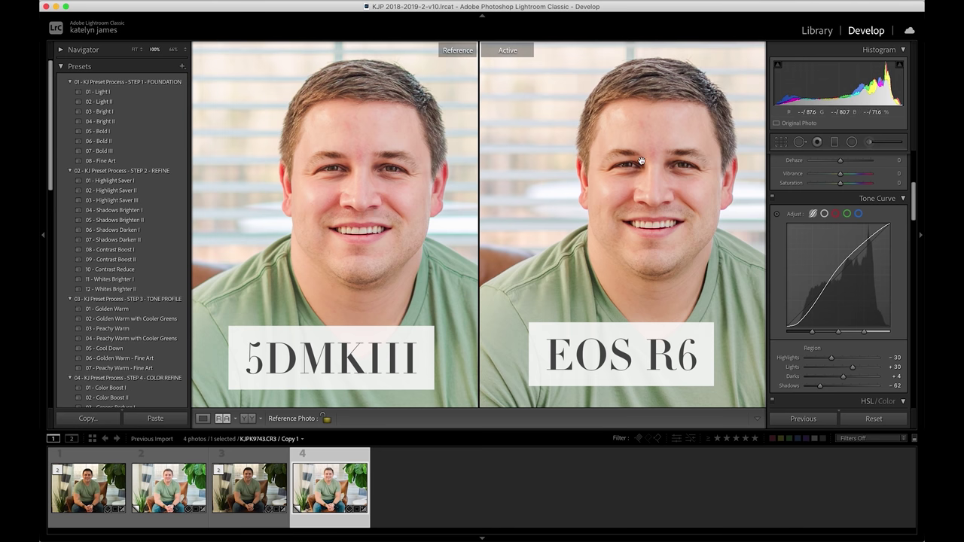
{"action": "left_click", "coordinate": [644, 250]}
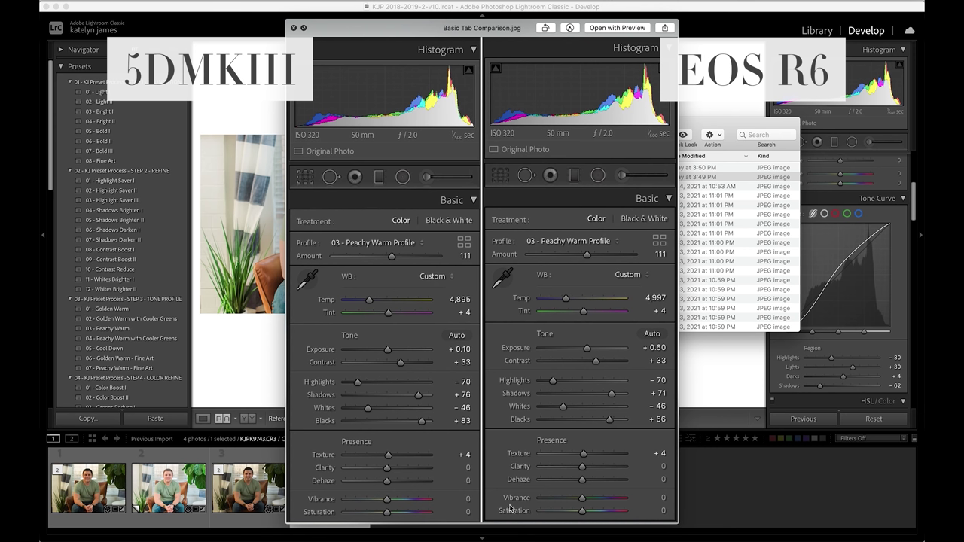
Close the Basic Tab Comparison.jpg preview, view Tonal Curve Comparison.jpg instead, and return to Lightroom Classic.
{"action": "key", "text": "space"}
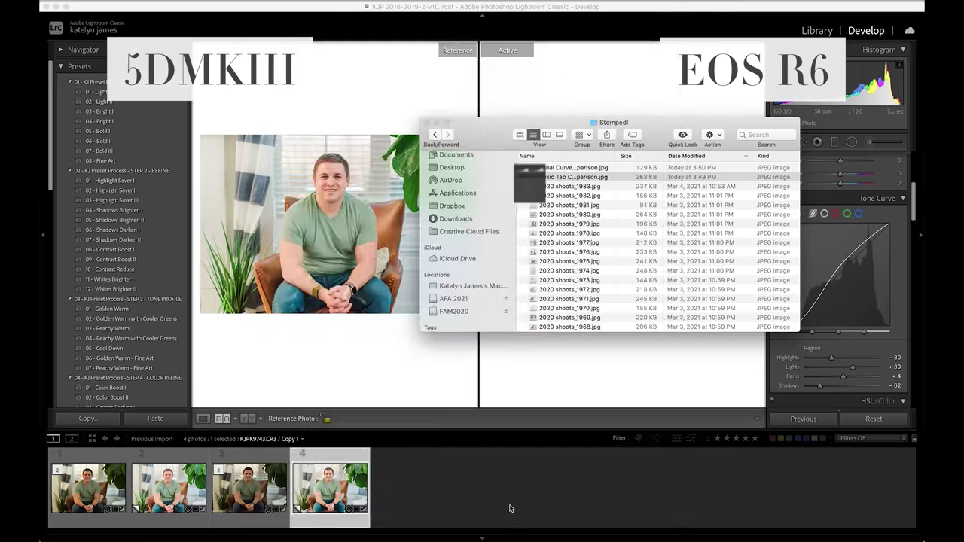
{"action": "key", "text": "Down"}
{"action": "key", "text": "space"}
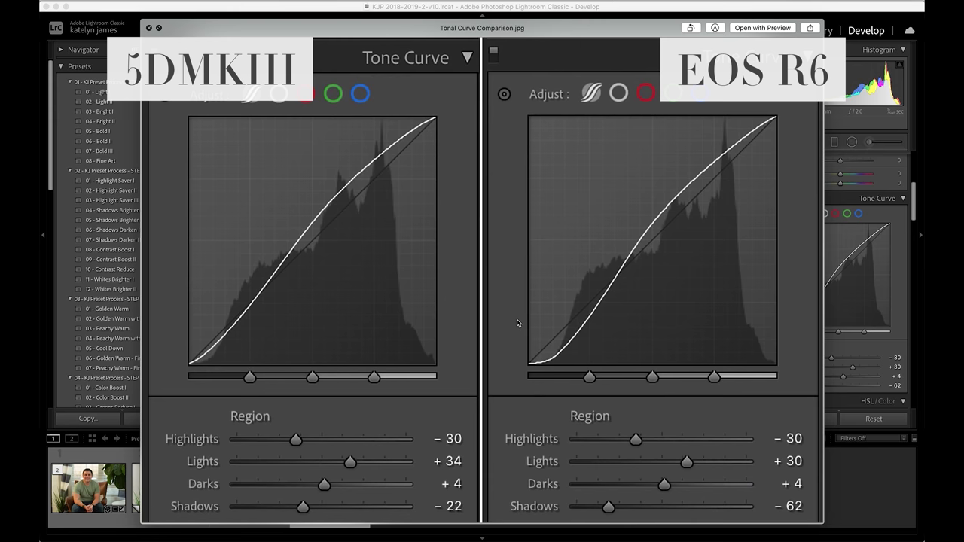
{"action": "key", "text": "space"}
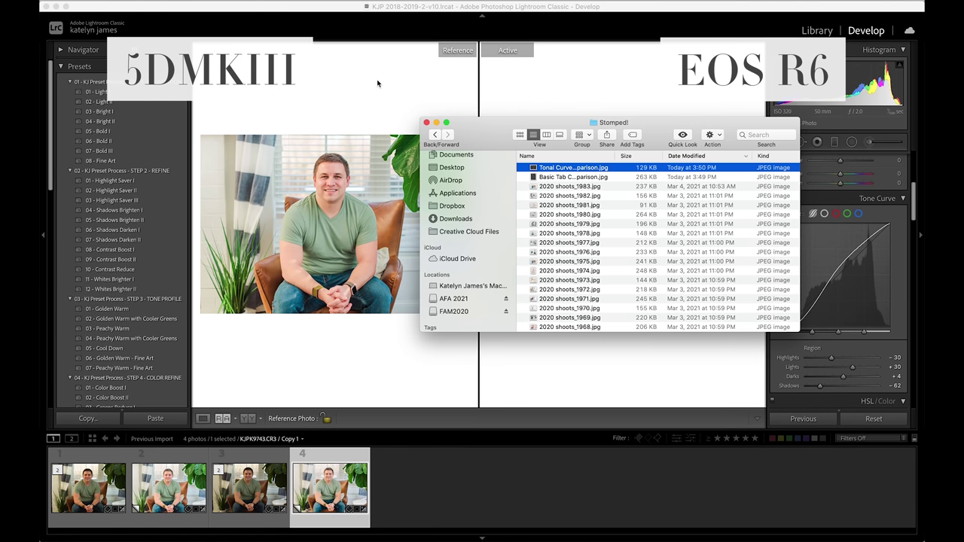
{"action": "left_click", "coordinate": [377, 84]}
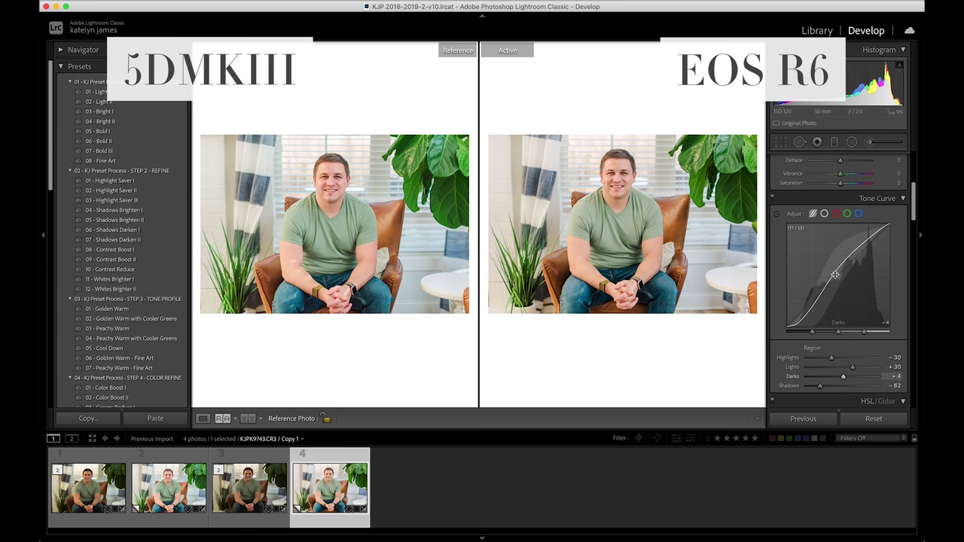
Try an exposure of +0.20 on the edited EOS R6 copy.
{"action": "scroll", "coordinate": [828, 271], "scroll_direction": "up", "scroll_amount": 5}
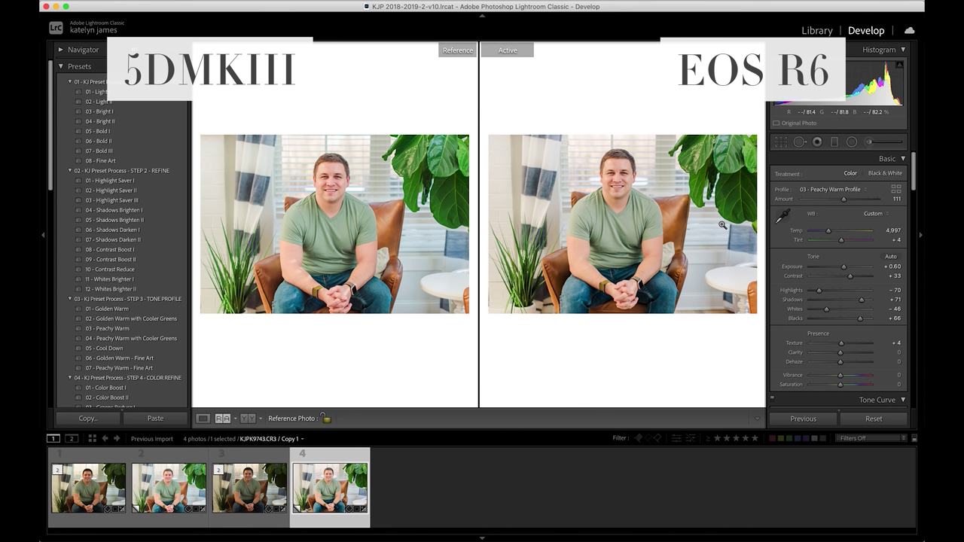
{"action": "left_click", "coordinate": [895, 267]}
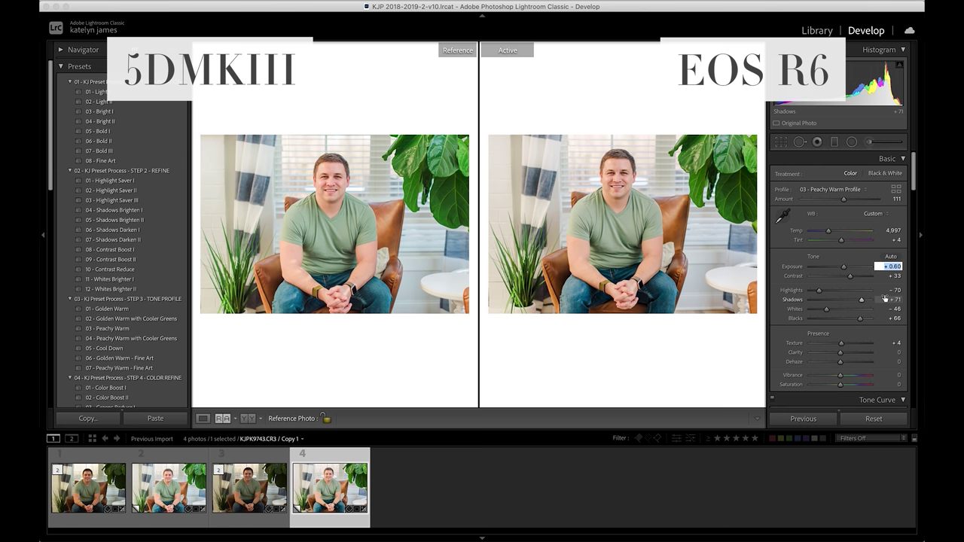
{"action": "type", "text": "0.2"}
{"action": "key", "text": "Return"}
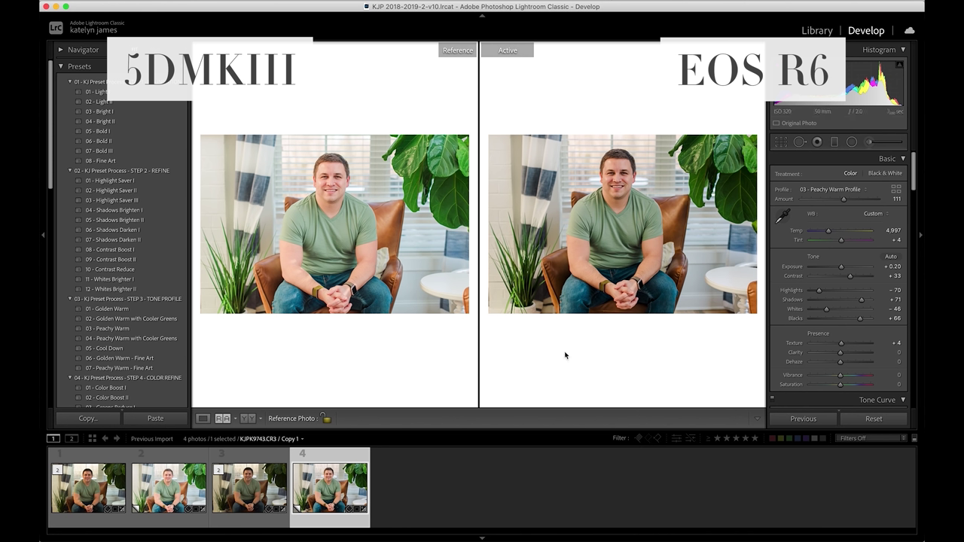
Restore the edited EOS R6 copy's exposure to +0.60.
{"action": "left_click", "coordinate": [889, 265]}
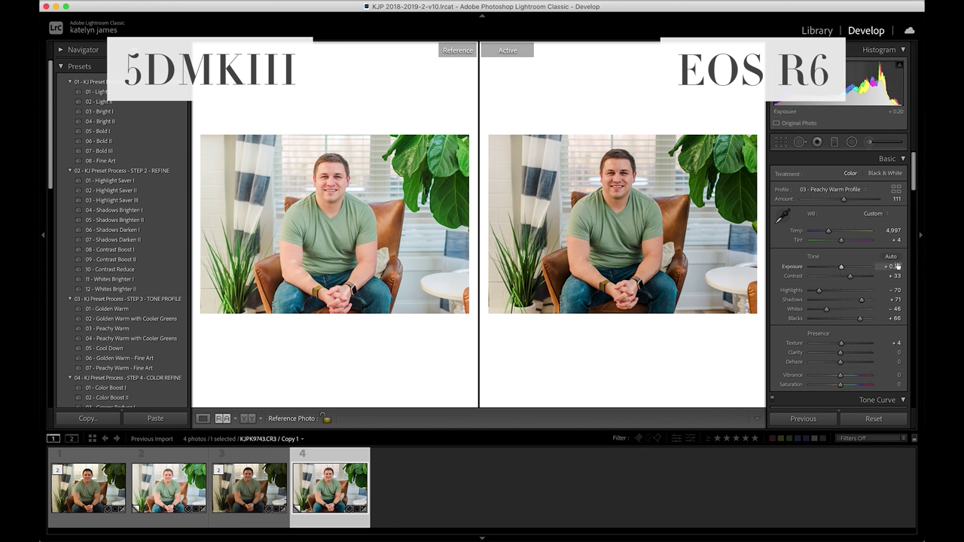
{"action": "key", "text": "Left"}
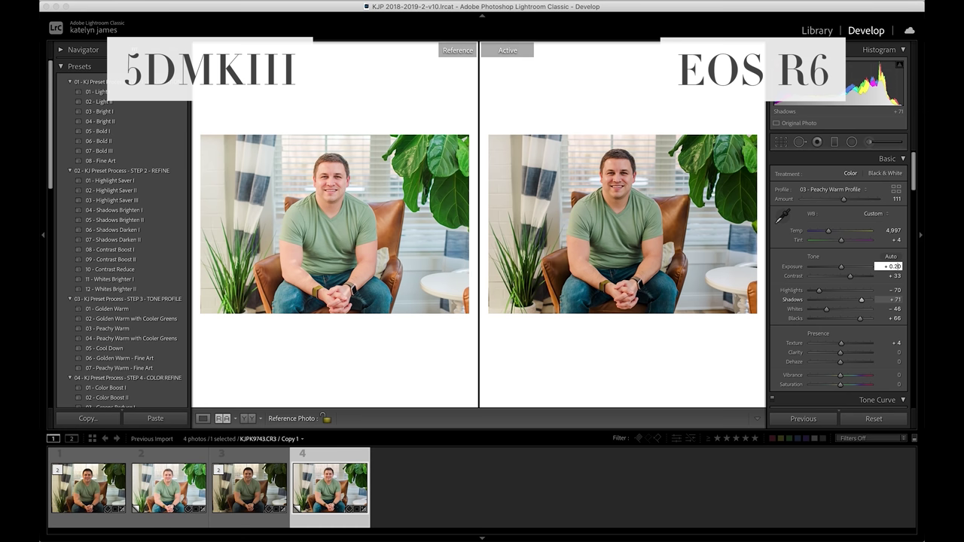
{"action": "key", "text": "Return"}
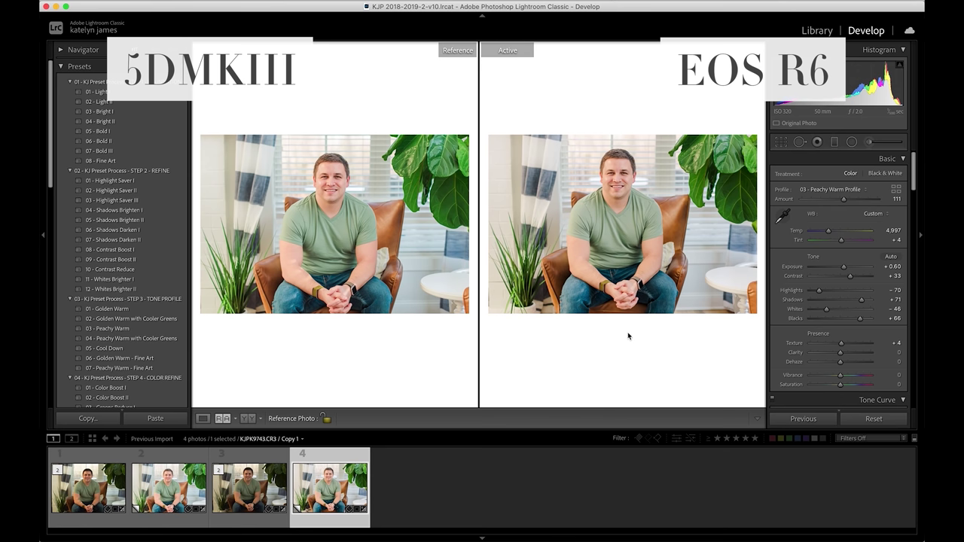
Show the edited 5DMKIII copy in the single-photo view, copy its develop settings, and paste them onto the unedited EOS R6 photo KJPK9743.CR3.
{"action": "left_click", "coordinate": [179, 486]}
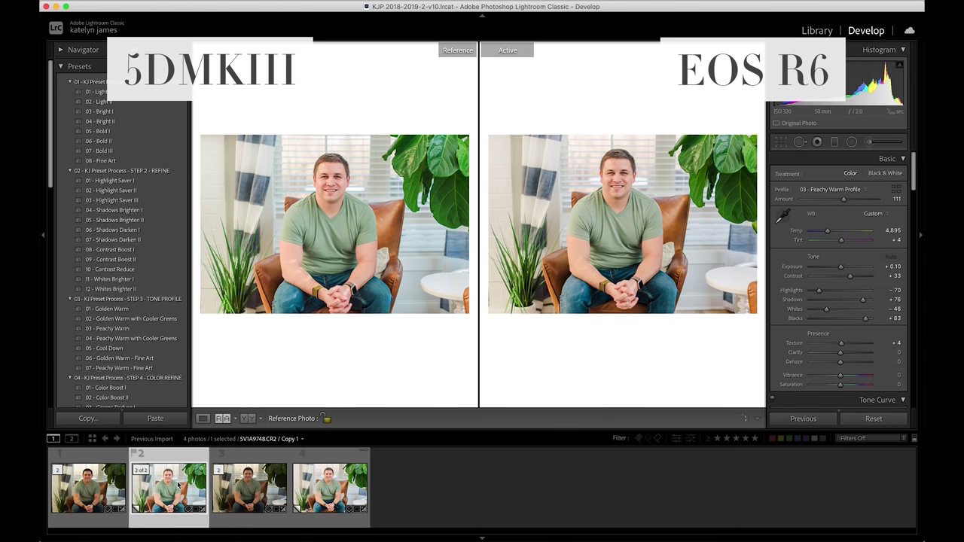
{"action": "left_click", "coordinate": [202, 418]}
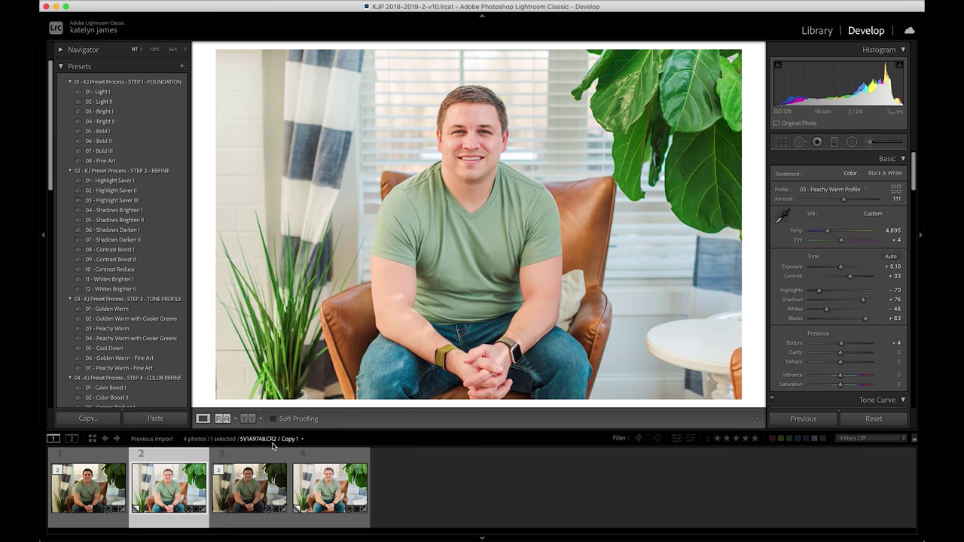
{"action": "key", "text": "super+shift+c"}
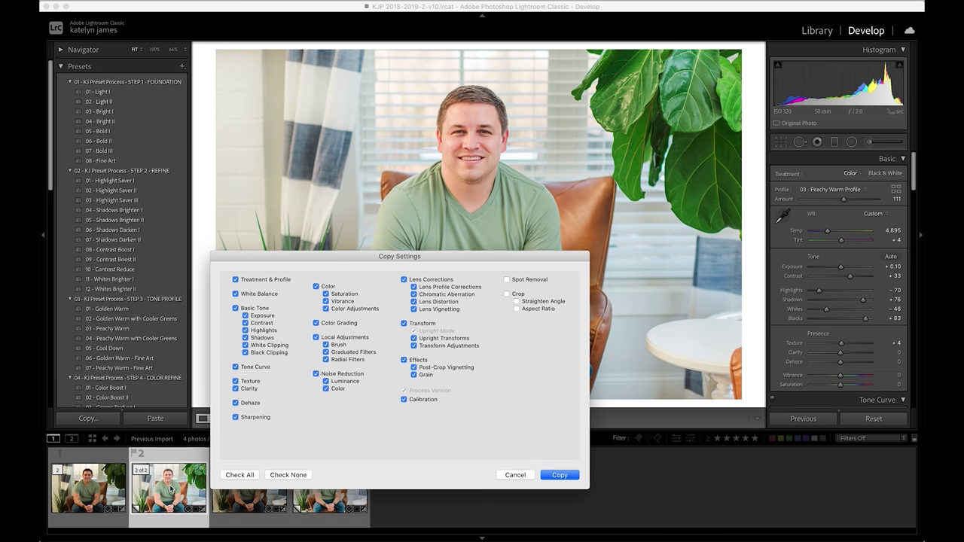
{"action": "key", "text": "Return"}
{"action": "left_click", "coordinate": [241, 485]}
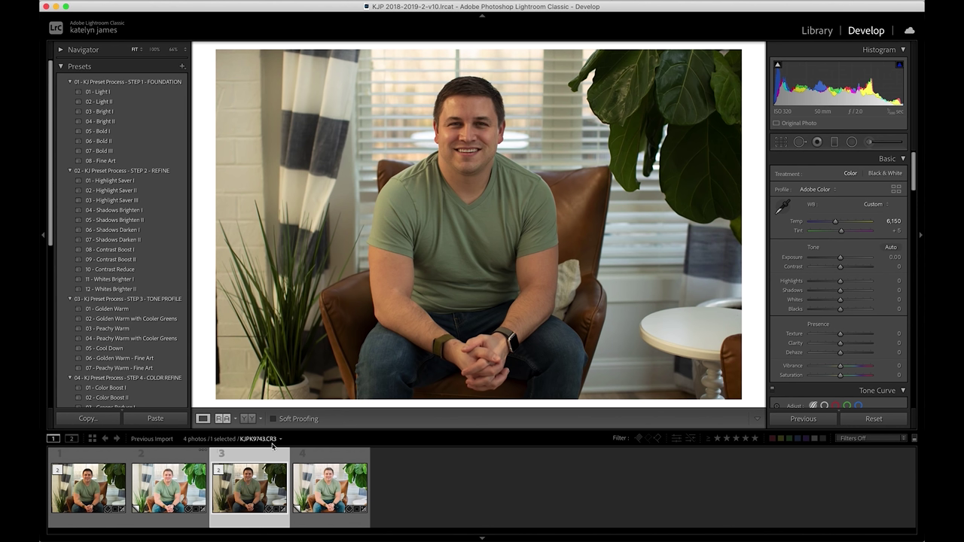
{"action": "key", "text": "super+shift+v"}
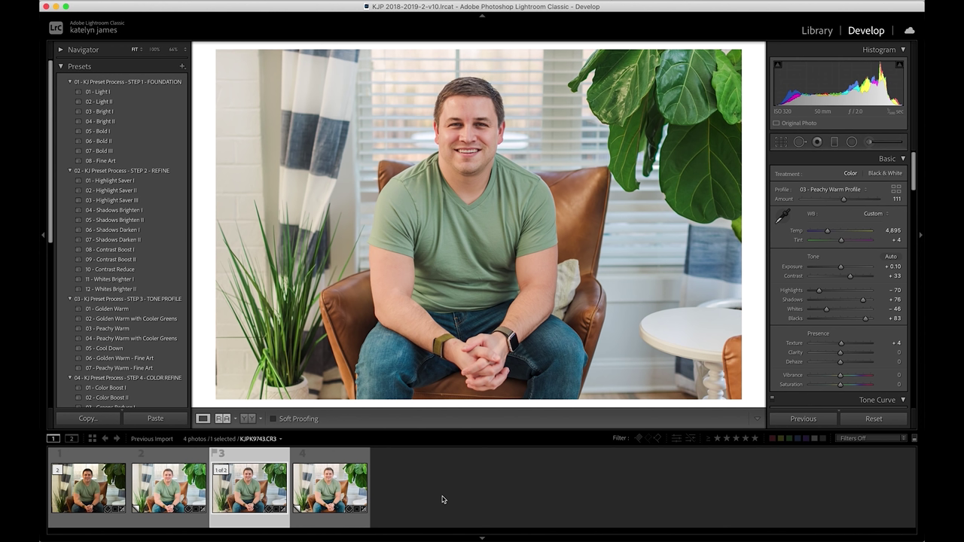
Compare KJPK9743.CR3 with the edited 5DMKIII copy by switching between them, and set the EOS R6 photo's exposure to +0.60.
{"action": "key", "text": "Left"}
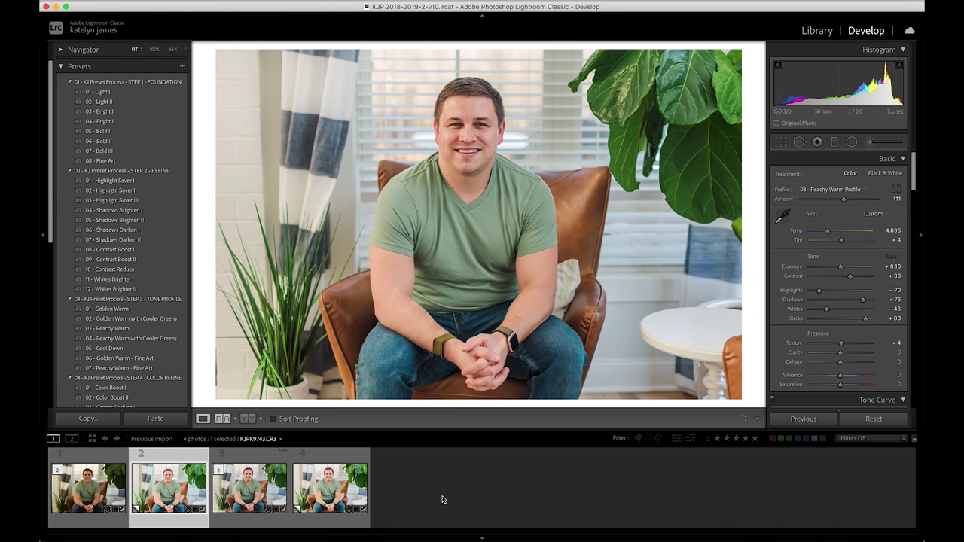
{"action": "key", "text": "Right"}
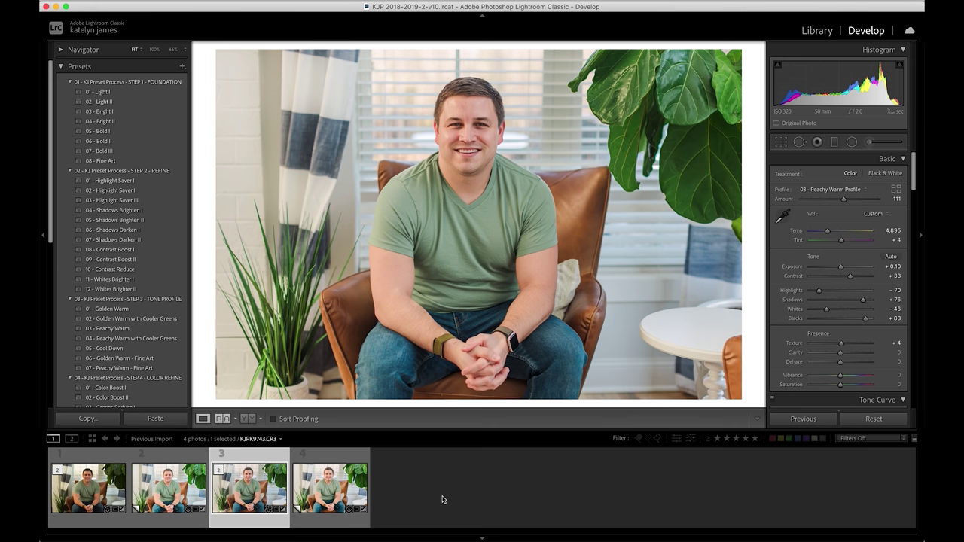
{"action": "key", "text": "Left"}
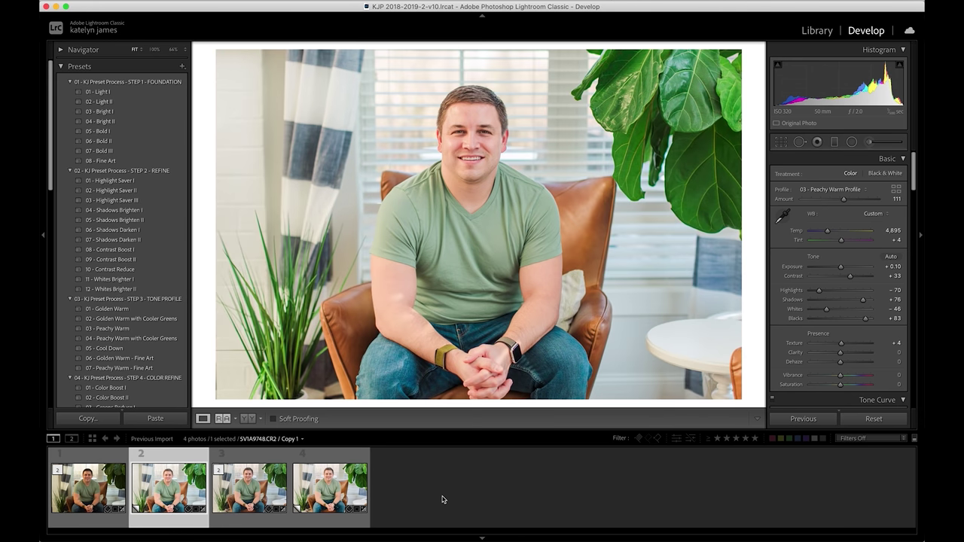
{"action": "key", "text": "Right"}
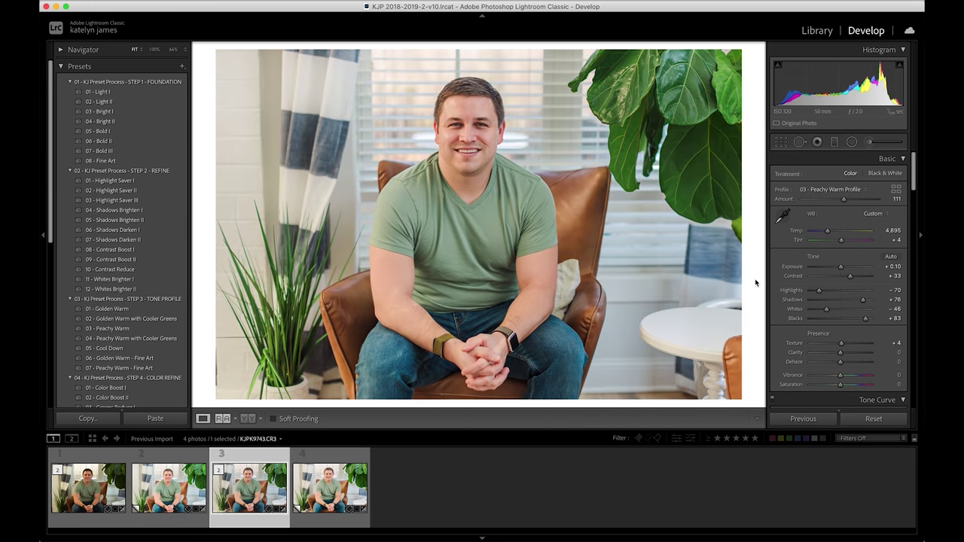
{"action": "left_click", "coordinate": [889, 267]}
{"action": "left_click", "coordinate": [898, 267]}
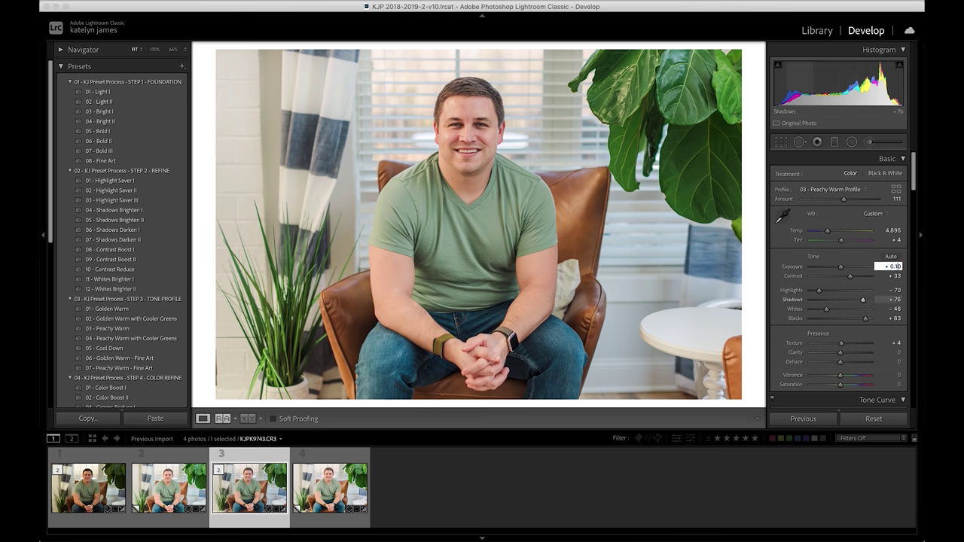
{"action": "key", "text": "BackSpace"}
{"action": "key", "text": "BackSpace"}
{"action": "type", "text": "60"}
{"action": "key", "text": "Return"}
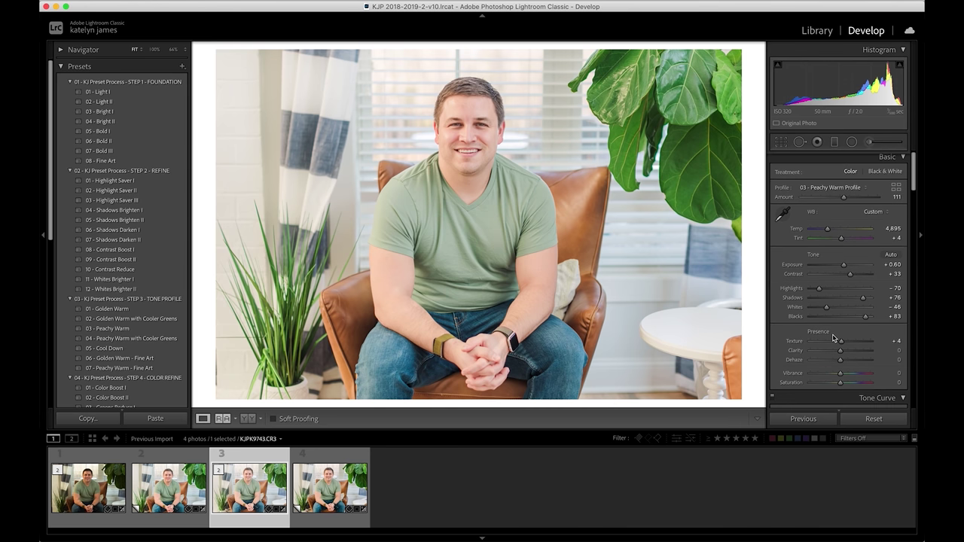
Set the EOS R6 photo's Blacks to +63 and lower its Tone Curve Shadows to -37.
{"action": "scroll", "coordinate": [834, 337], "scroll_direction": "down", "scroll_amount": 2}
{"action": "left_click", "coordinate": [896, 294]}
{"action": "type", "text": "63"}
{"action": "key", "text": "Return"}
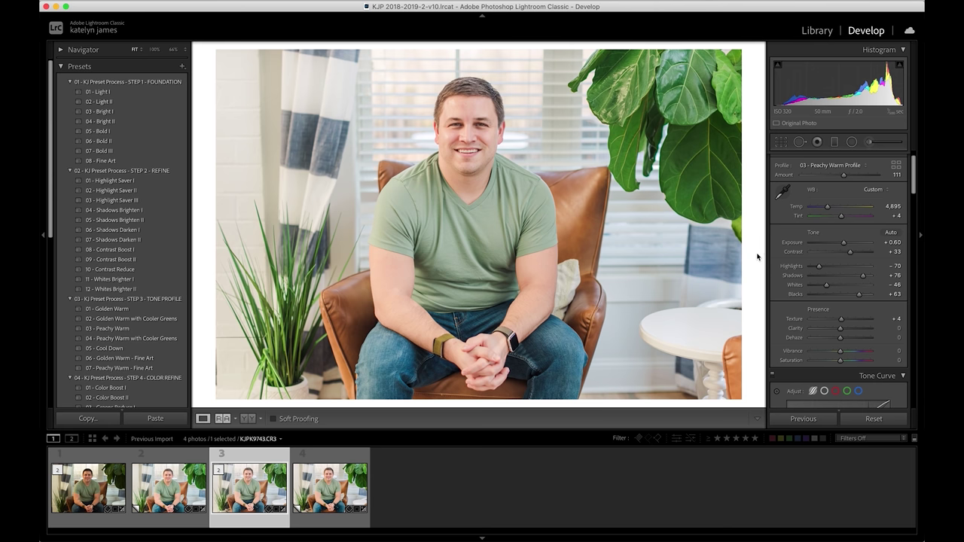
{"action": "scroll", "coordinate": [775, 301], "scroll_direction": "down", "scroll_amount": 8}
{"action": "left_click_drag", "start_coordinate": [834, 338], "coordinate": [829, 342]}
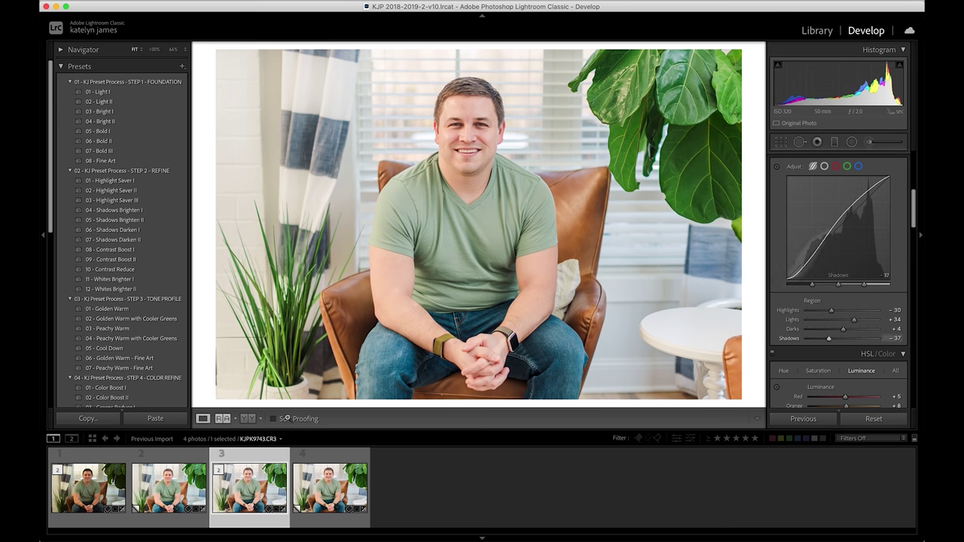
Switch back and forth between the edited 5DMKIII copy and the adjusted EOS R6 photo to compare brightness and contrast.
{"action": "left_click", "coordinate": [164, 497]}
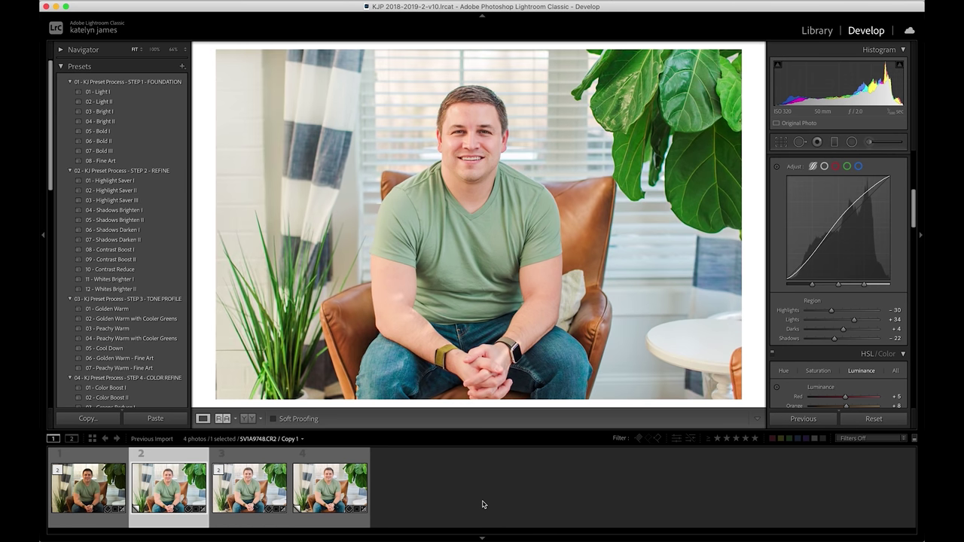
{"action": "key", "text": "Right"}
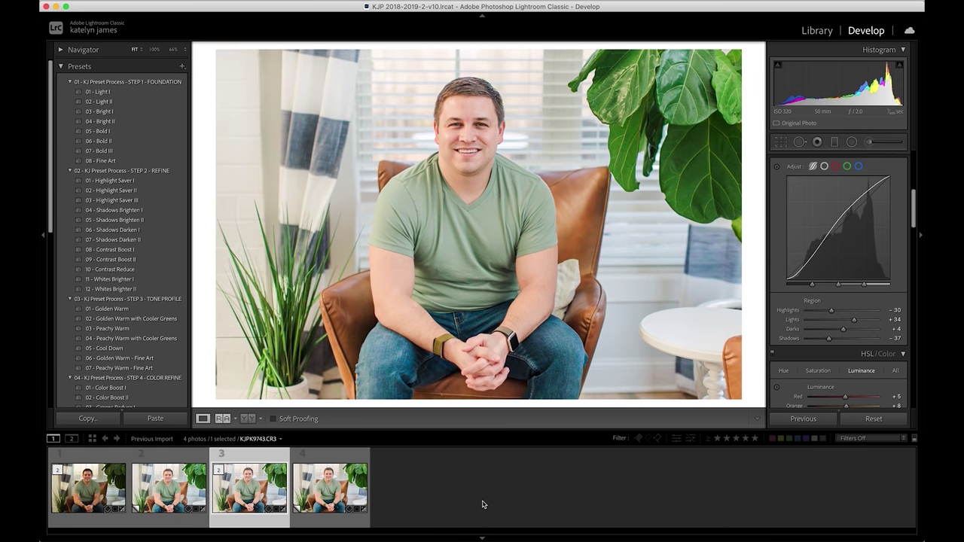
{"action": "key", "text": "Left"}
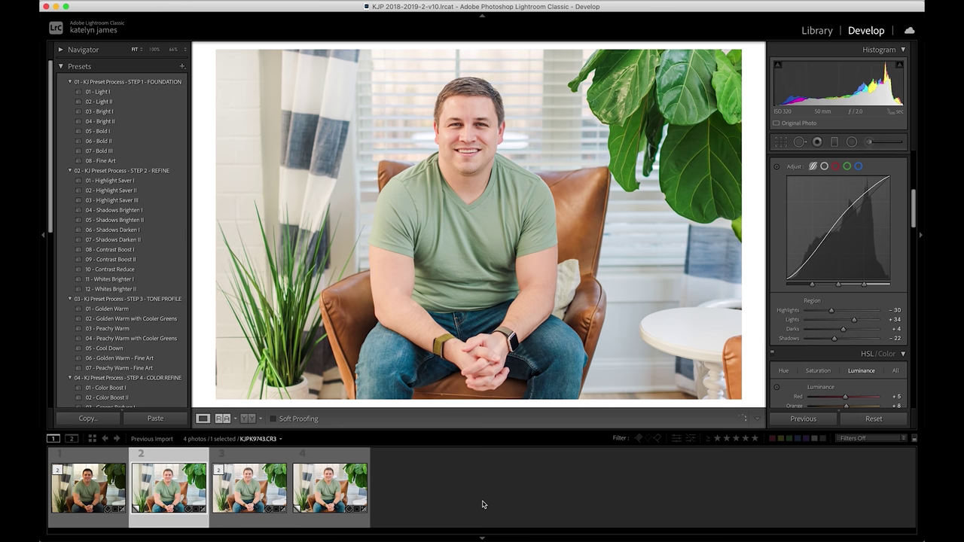
{"action": "key", "text": "Right"}
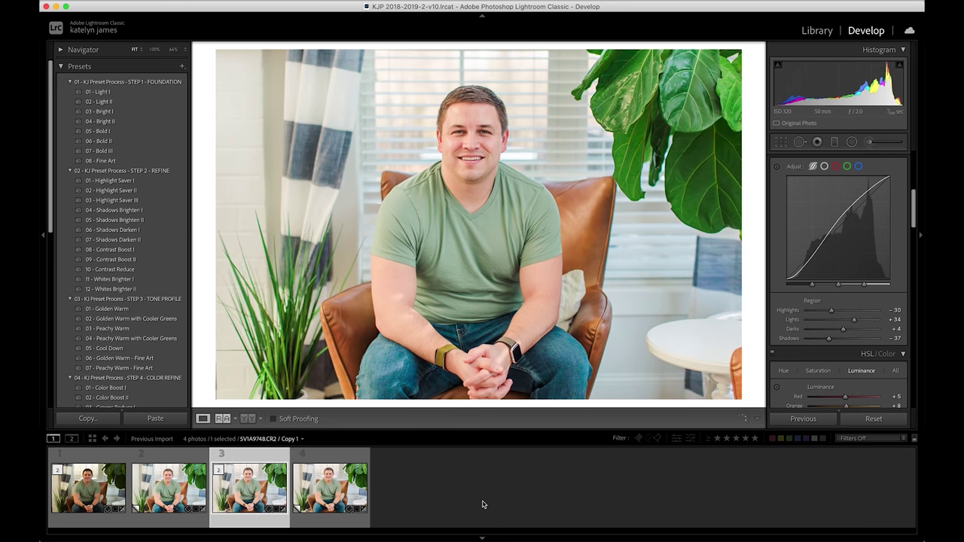
{"action": "key", "text": "Left"}
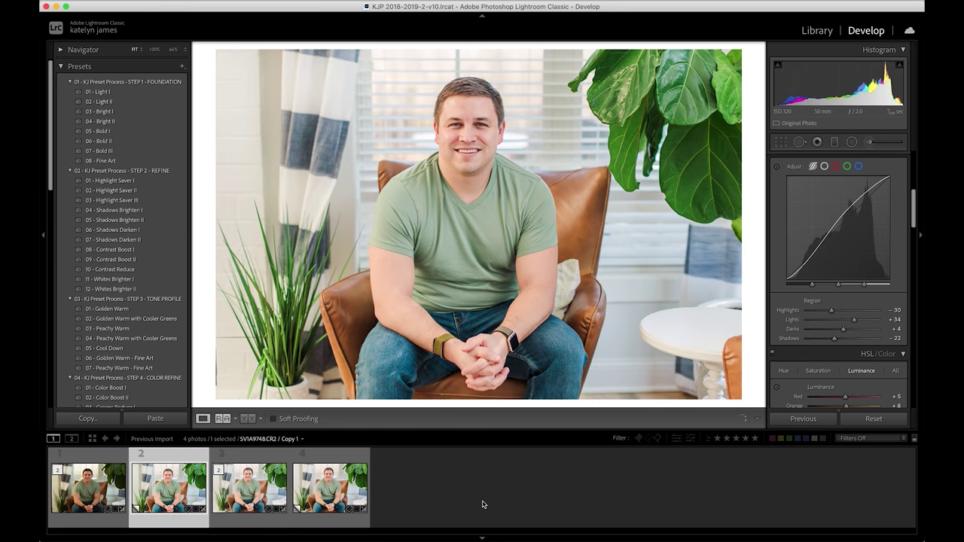
Compare KJPK9743.CR3 with the edited 5DMKIII copy and set the EOS R6 photo's Orange luminance to +4.
{"action": "key", "text": "Right"}
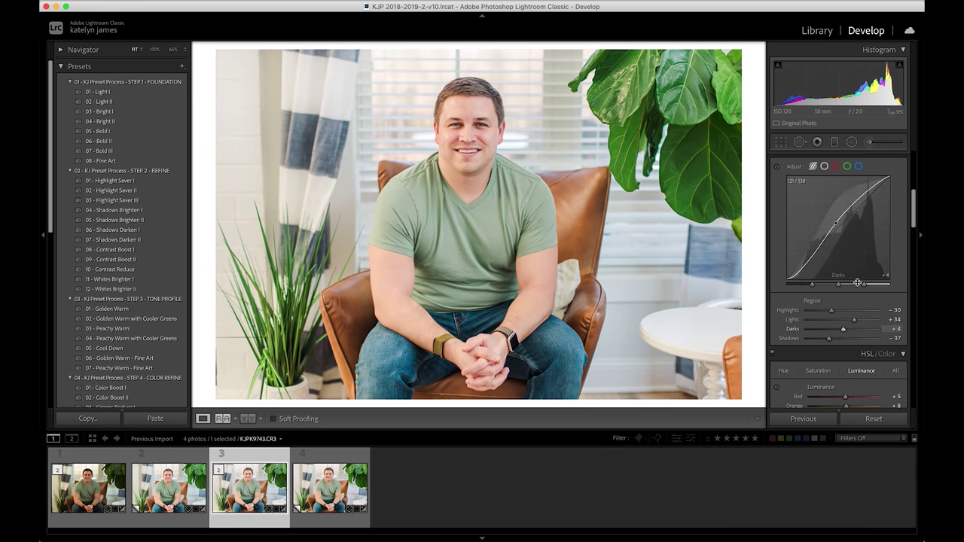
{"action": "scroll", "coordinate": [847, 287], "scroll_direction": "down", "scroll_amount": 5}
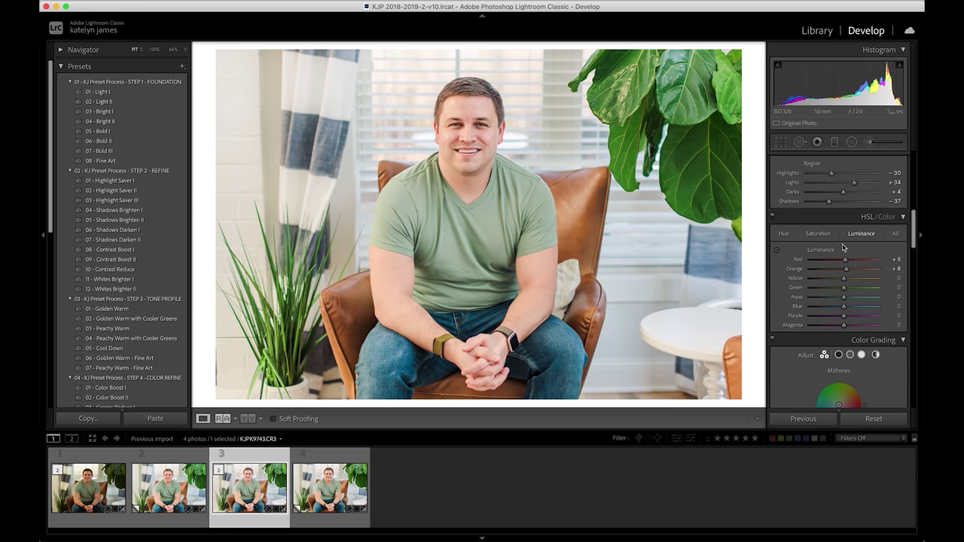
{"action": "key", "text": "Left"}
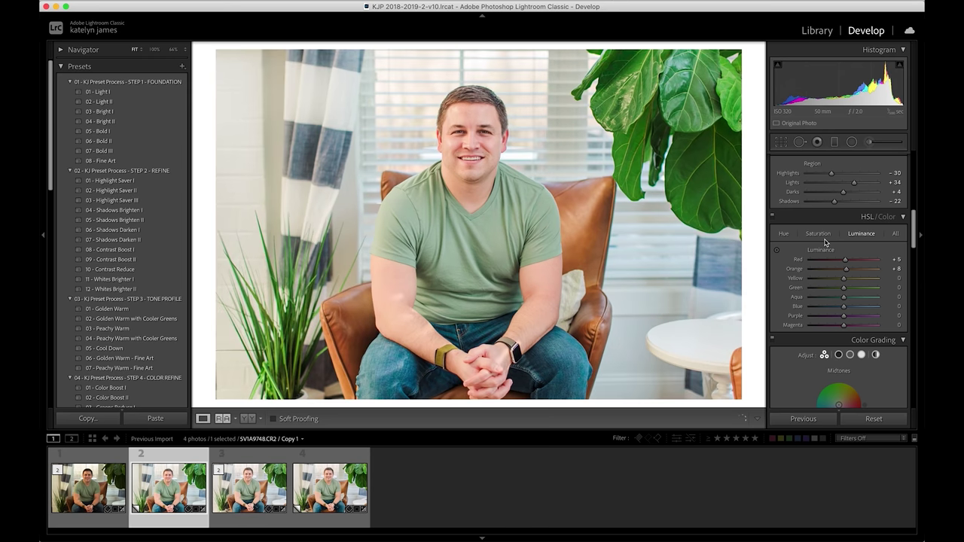
{"action": "key", "text": "Right"}
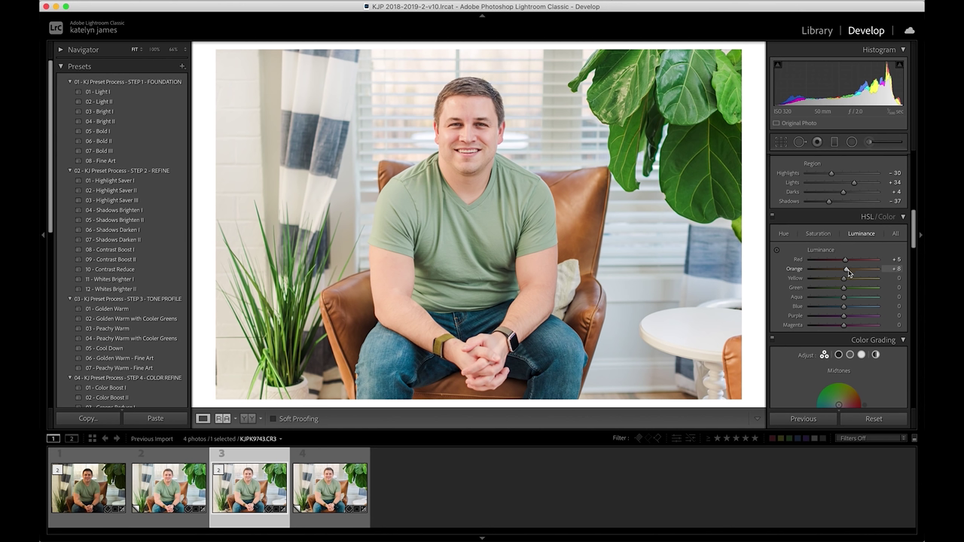
{"action": "left_click", "coordinate": [895, 269]}
{"action": "key", "text": "BackSpace"}
{"action": "type", "text": "+4"}
{"action": "key", "text": "Return"}
Set the EOS R6 photo's HSL saturation to -8 for Orange and -10 for Red.
{"action": "left_click", "coordinate": [818, 234]}
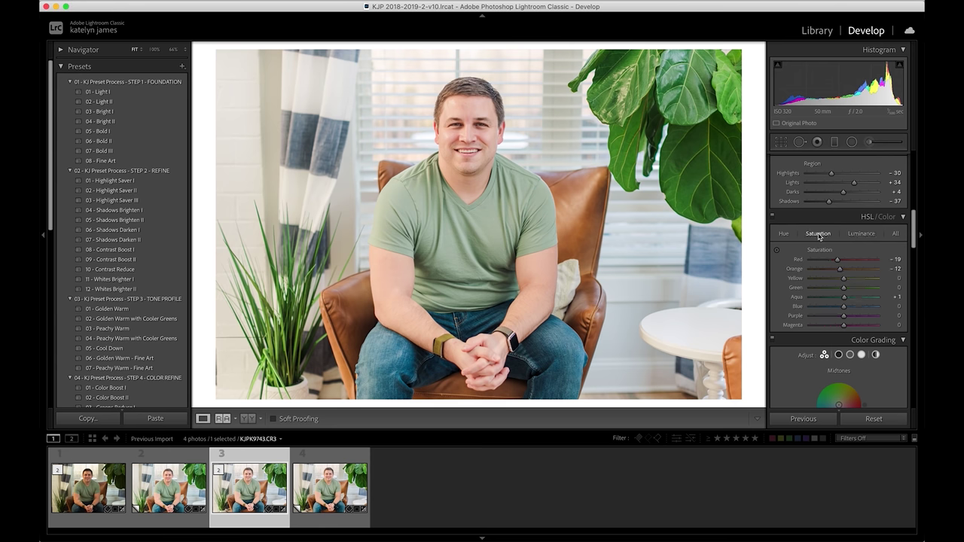
{"action": "left_click", "coordinate": [894, 269]}
{"action": "type", "text": "-8"}
{"action": "key", "text": "Return"}
{"action": "left_click", "coordinate": [896, 259]}
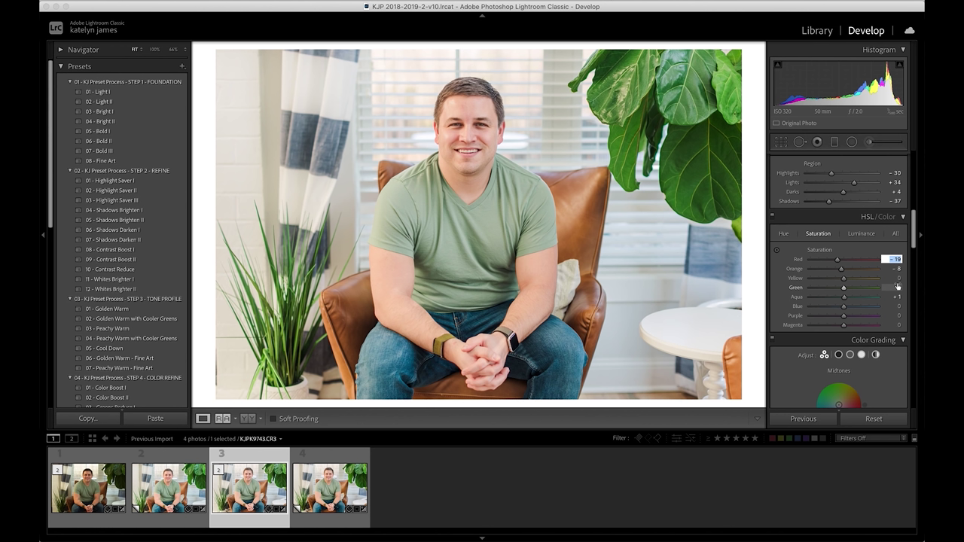
{"action": "type", "text": "-10"}
{"action": "key", "text": "Return"}
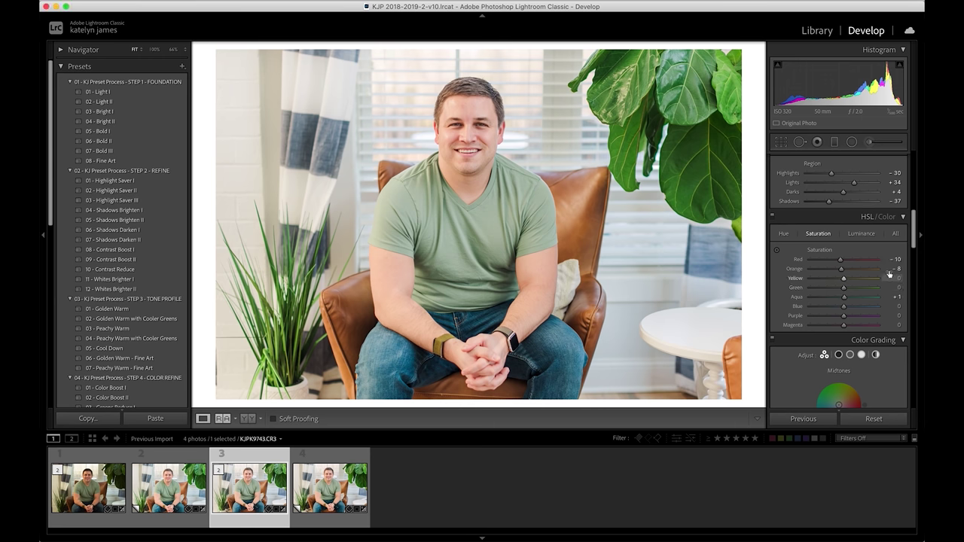
Switch between the edited 5DMKIII copy and KJPK9743.CR3 to compare skin tones and colours.
{"action": "left_click", "coordinate": [167, 494]}
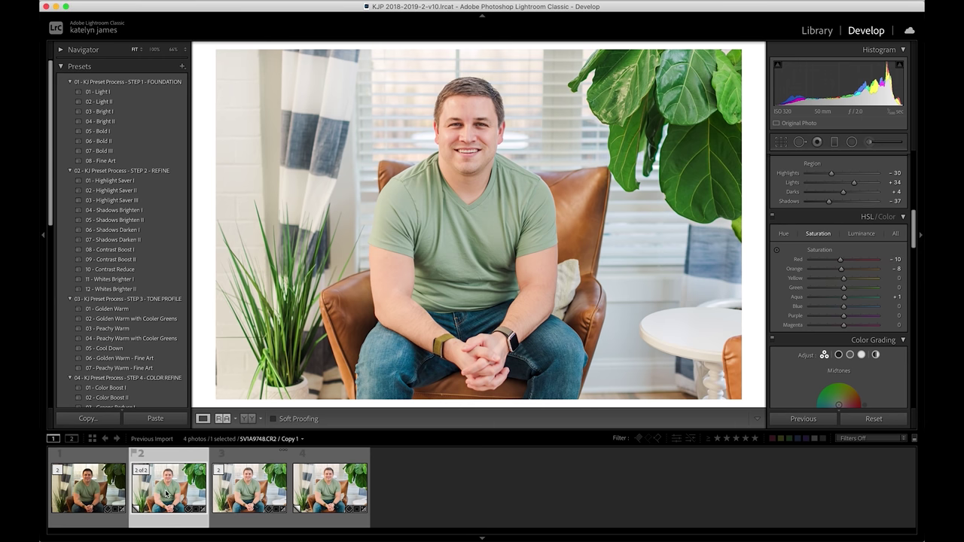
{"action": "key", "text": "Right"}
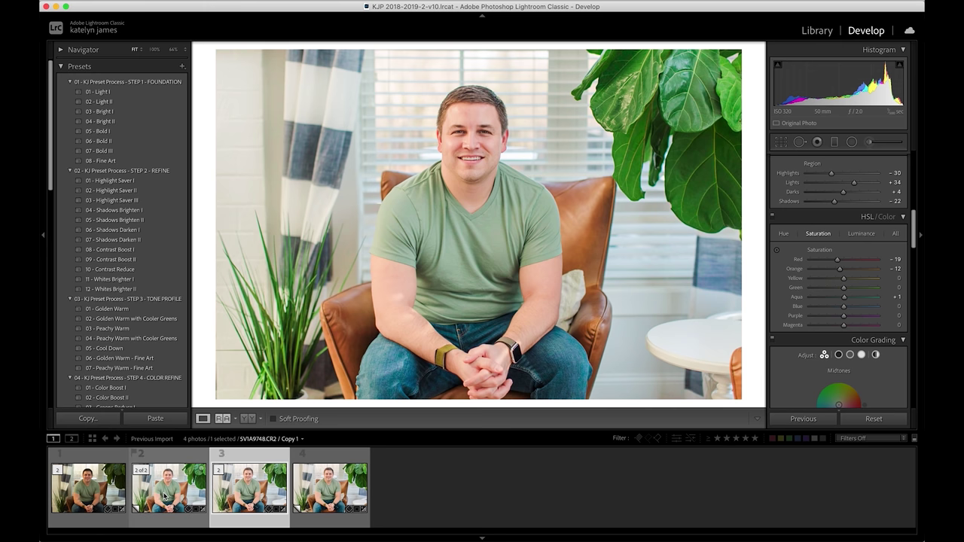
{"action": "left_click", "coordinate": [164, 497]}
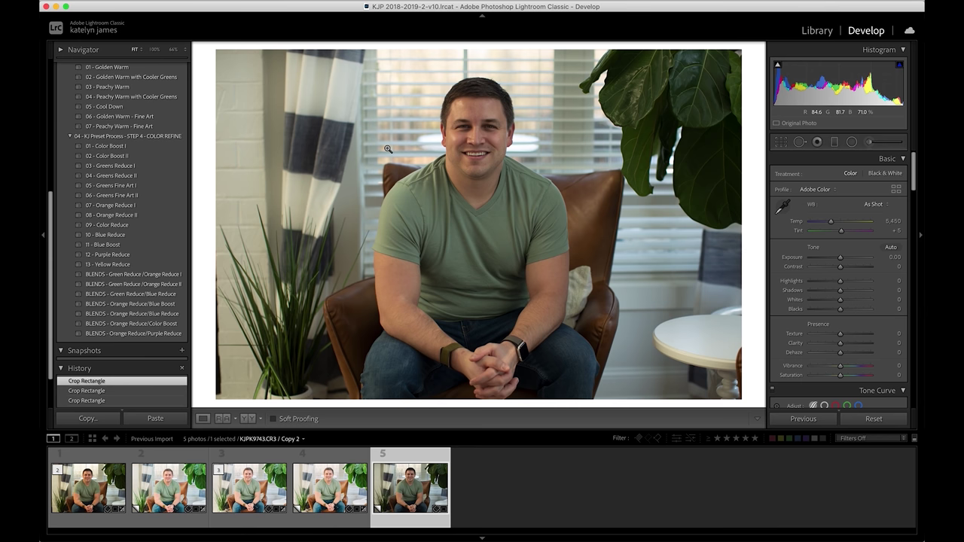
Apply the 04 - Bright II foundation preset to the unedited KJPK9743.CR3 / Copy 2 and raise its exposure to +0.80.
{"action": "scroll", "coordinate": [101, 166], "scroll_direction": "up", "scroll_amount": 10}
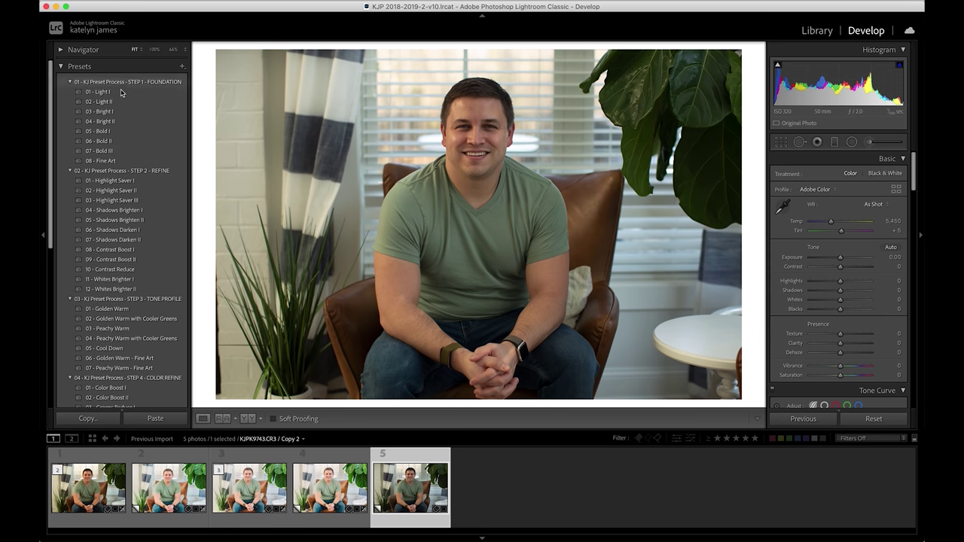
{"action": "scroll", "coordinate": [846, 309], "scroll_direction": "down", "scroll_amount": 5}
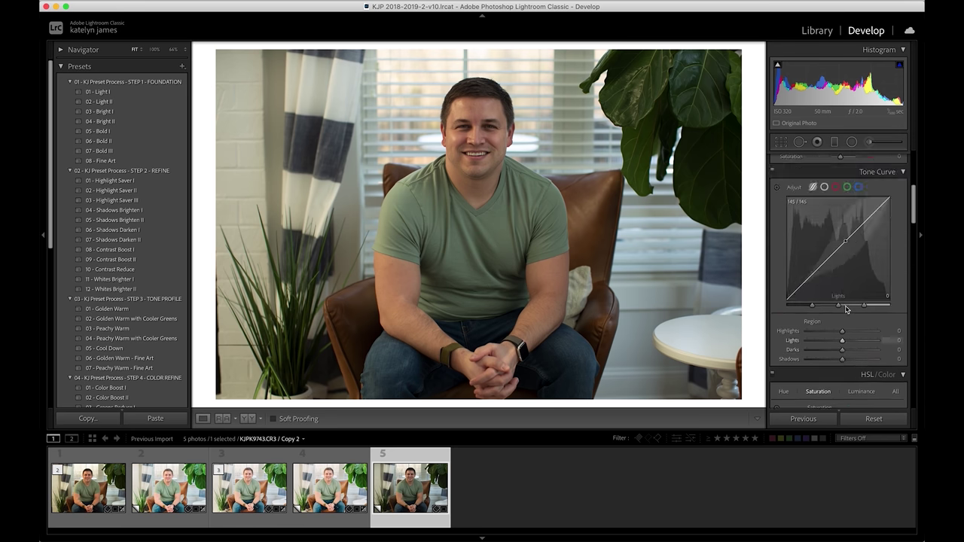
{"action": "scroll", "coordinate": [846, 308], "scroll_direction": "down", "scroll_amount": 2}
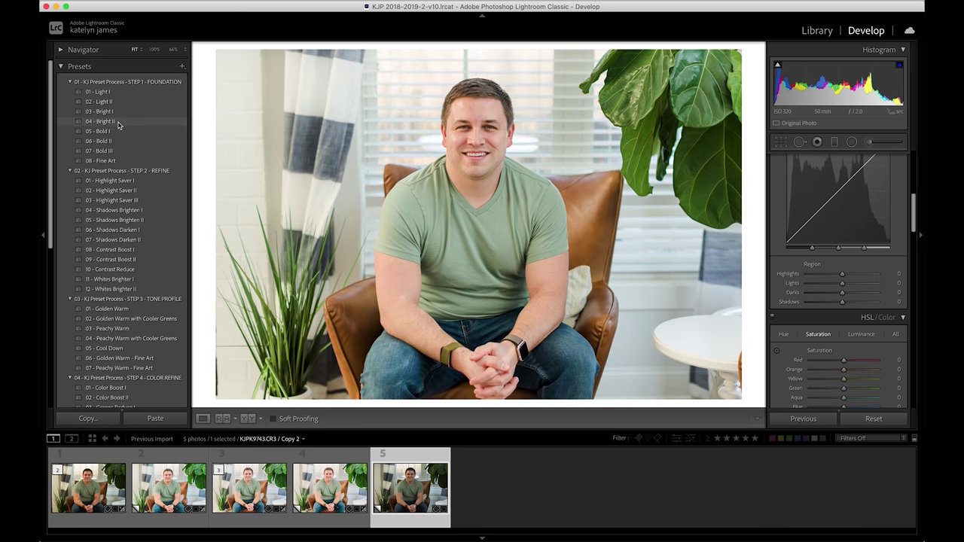
{"action": "left_click", "coordinate": [115, 122]}
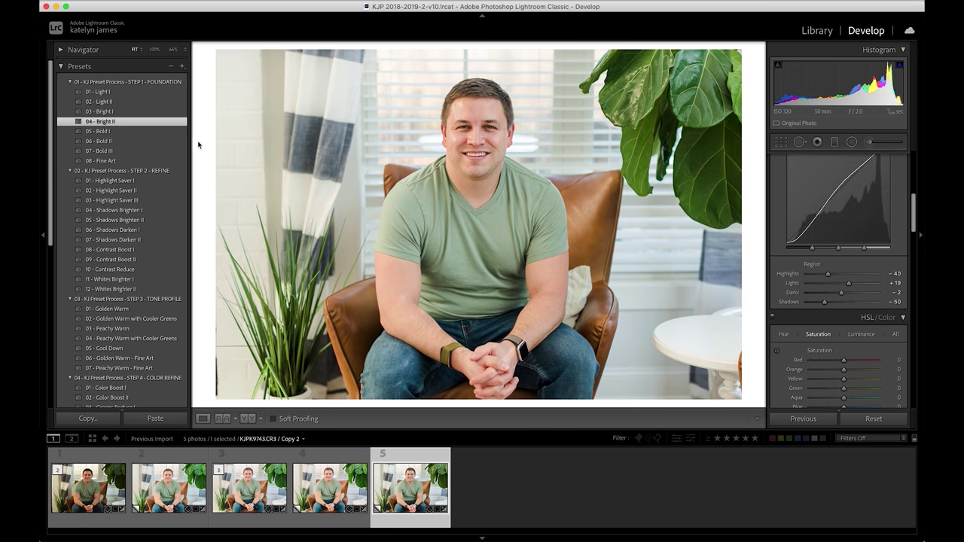
{"action": "key", "text": "equal"}
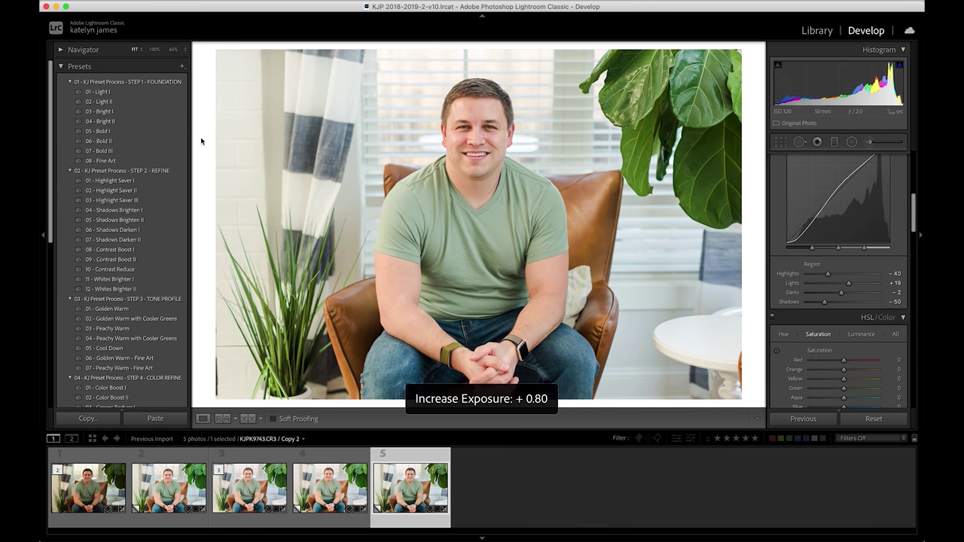
Apply the 01 - Highlight Saver I refine preset to Copy 2 and cool its white balance temperature to 5,063.
{"action": "left_click", "coordinate": [129, 182]}
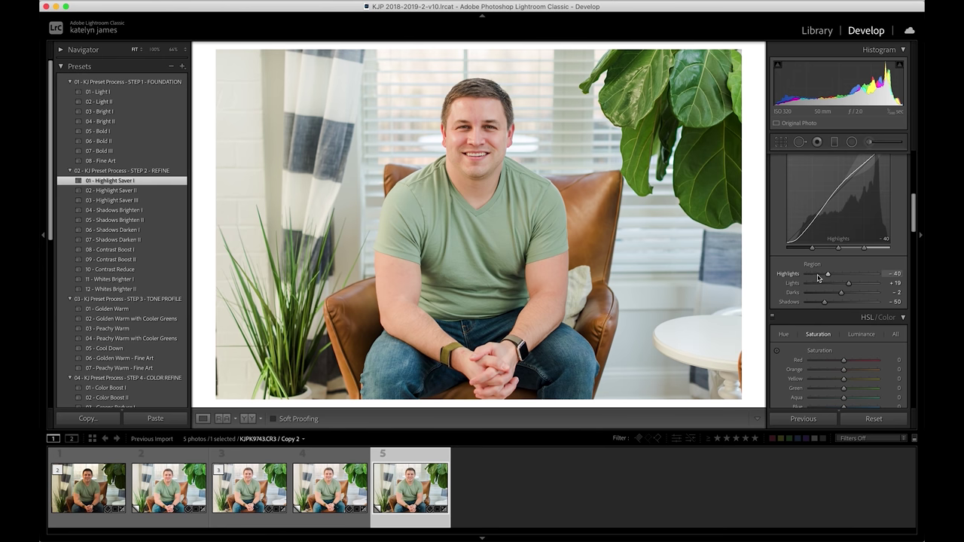
{"action": "scroll", "coordinate": [828, 277], "scroll_direction": "up", "scroll_amount": 5}
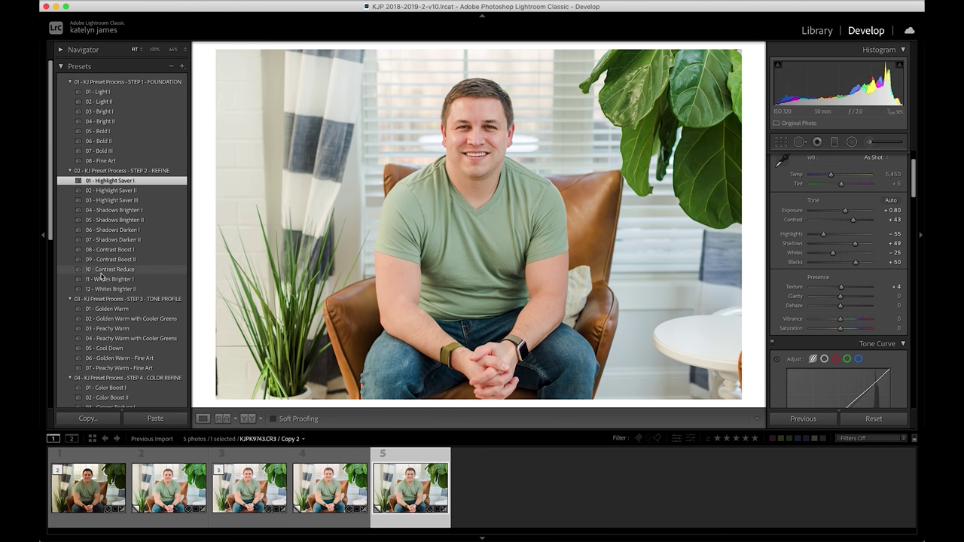
{"action": "scroll", "coordinate": [183, 304], "scroll_direction": "down", "scroll_amount": 3}
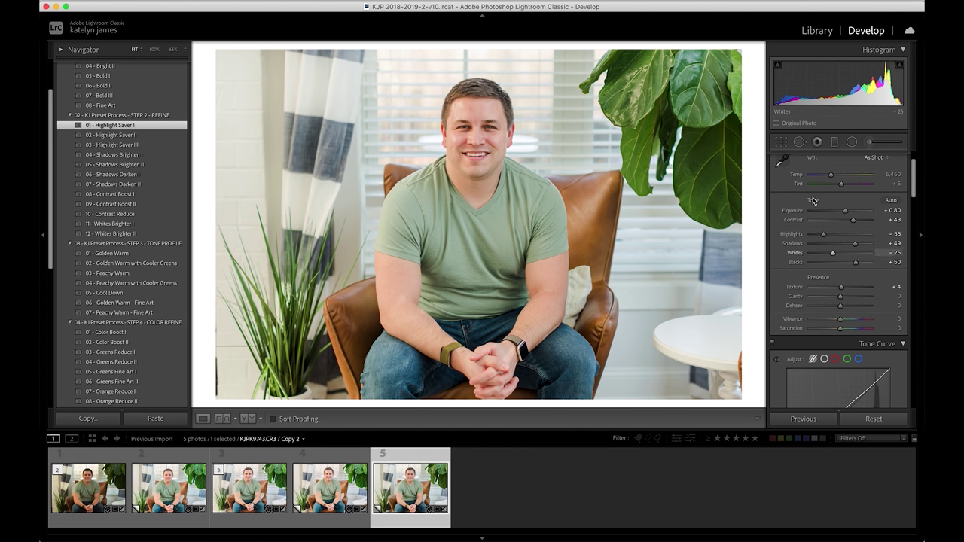
{"action": "left_click_drag", "start_coordinate": [831, 177], "coordinate": [829, 179]}
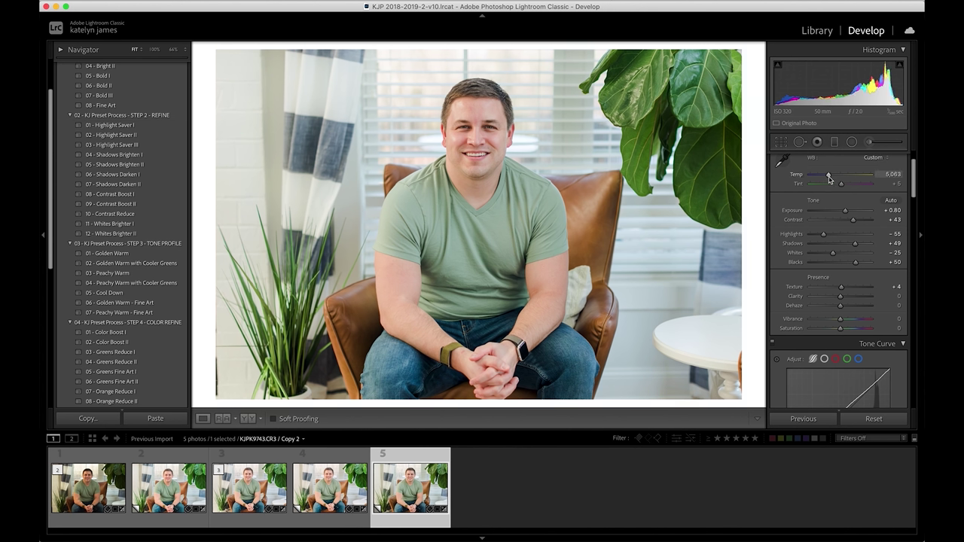
Apply the 01 - Golden Warm tone profile preset and the 05 - Shadows Brighten II preset to Copy 2.
{"action": "left_click", "coordinate": [126, 256]}
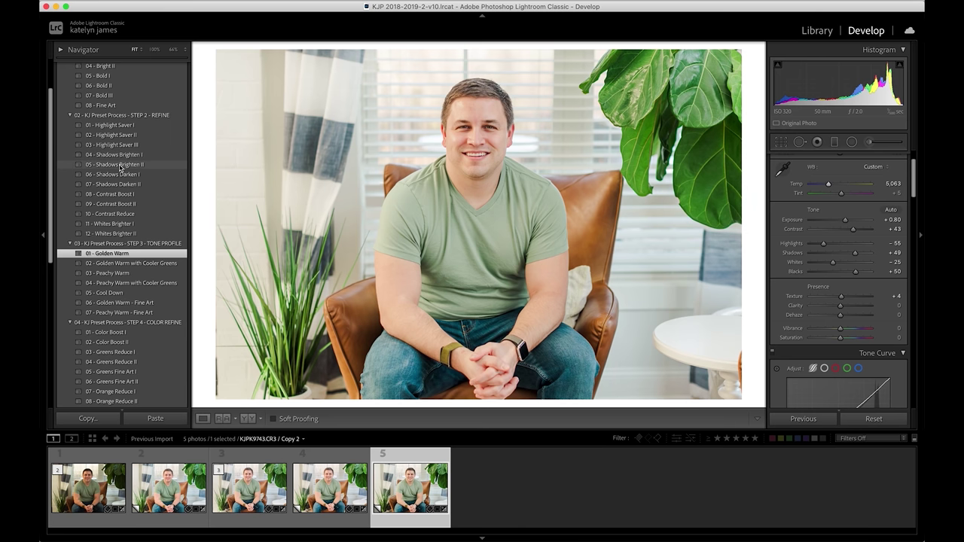
{"action": "left_click", "coordinate": [120, 166]}
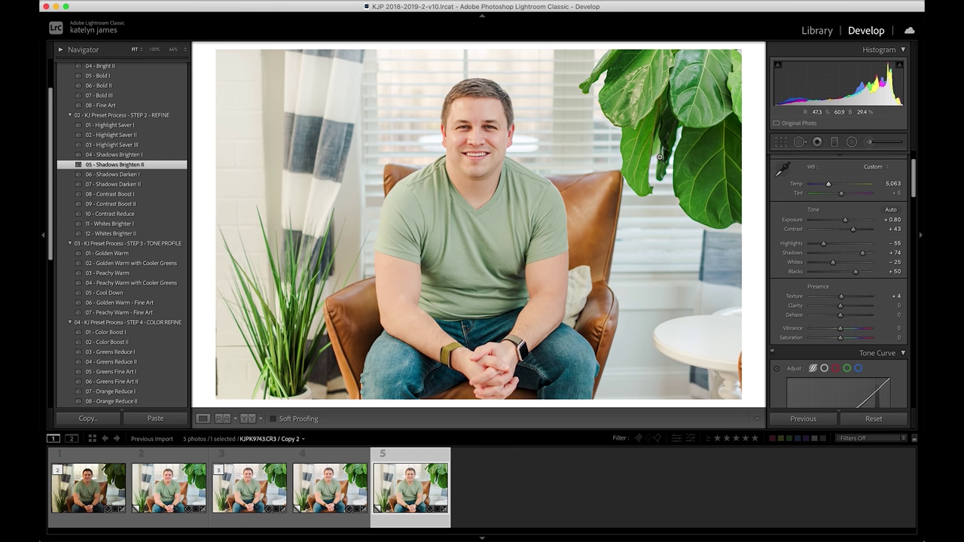
Set Copy 2's white balance temperature to 4,908 and the Golden Warm profile amount to 107.
{"action": "left_click_drag", "start_coordinate": [829, 185], "coordinate": [827, 189]}
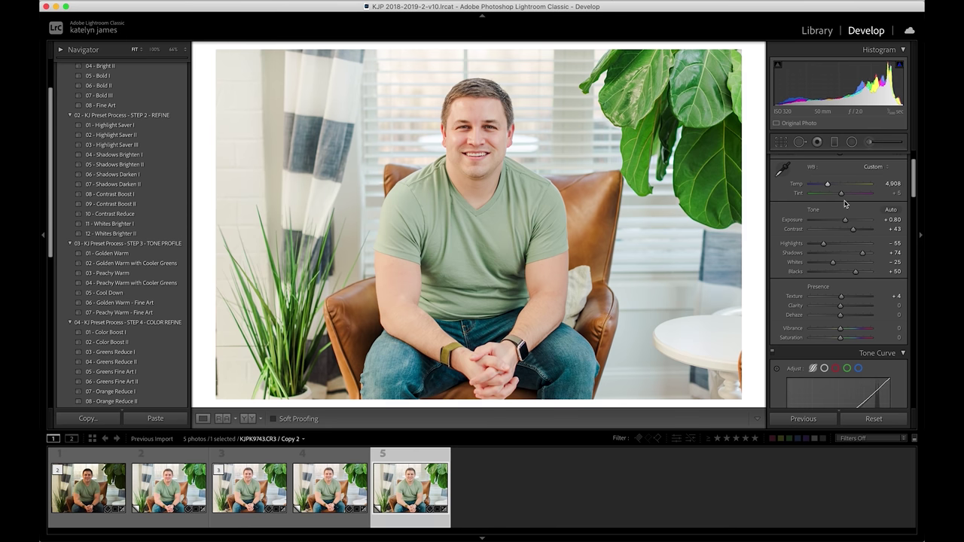
{"action": "scroll", "coordinate": [843, 204], "scroll_direction": "up", "scroll_amount": 3}
{"action": "left_click_drag", "start_coordinate": [842, 202], "coordinate": [844, 204]}
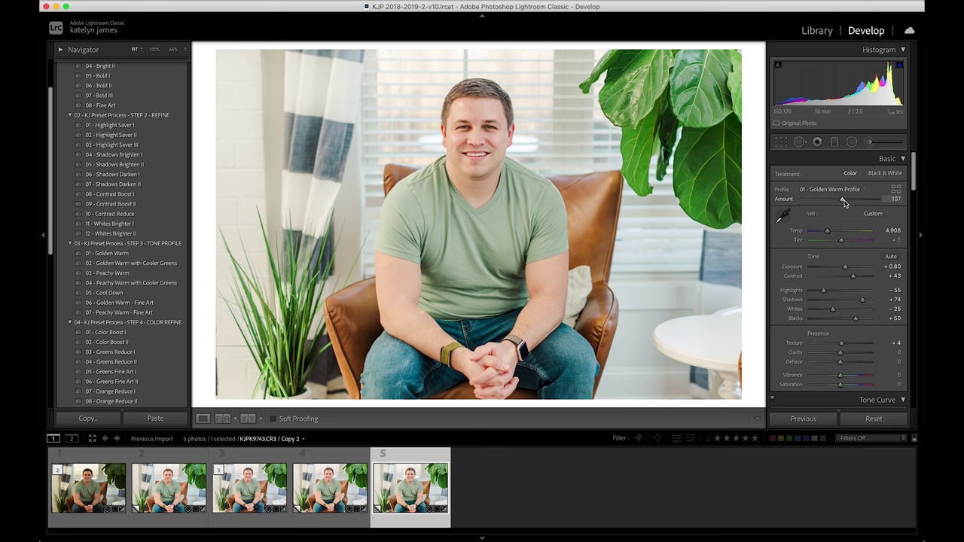
{"action": "scroll", "coordinate": [110, 360], "scroll_direction": "down", "scroll_amount": 4}
{"action": "scroll", "coordinate": [110, 361], "scroll_direction": "down", "scroll_amount": 1}
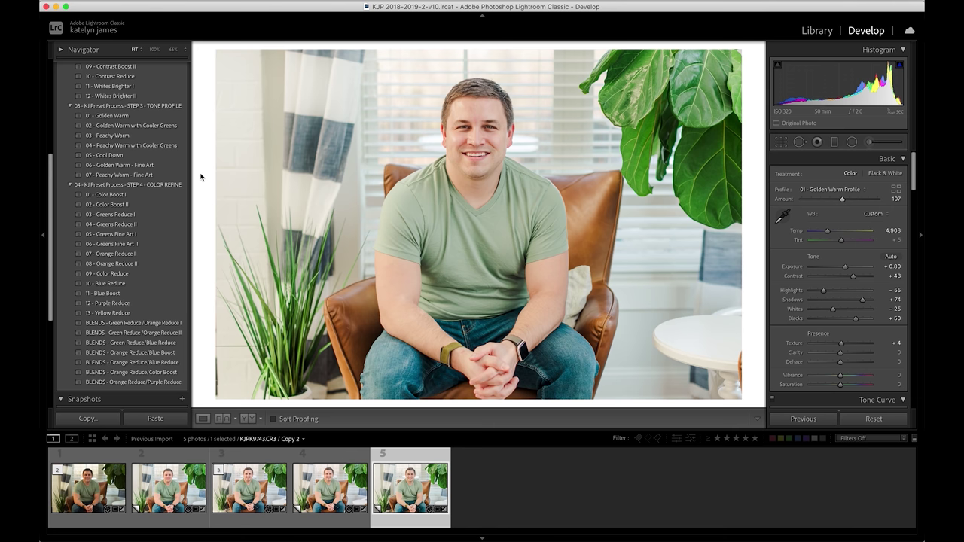
Paint the KJ NUZZLE SHADOW BRUSH effect across the man's eyes with the adjustment brush, then close the brush.
{"action": "left_click", "coordinate": [868, 143]}
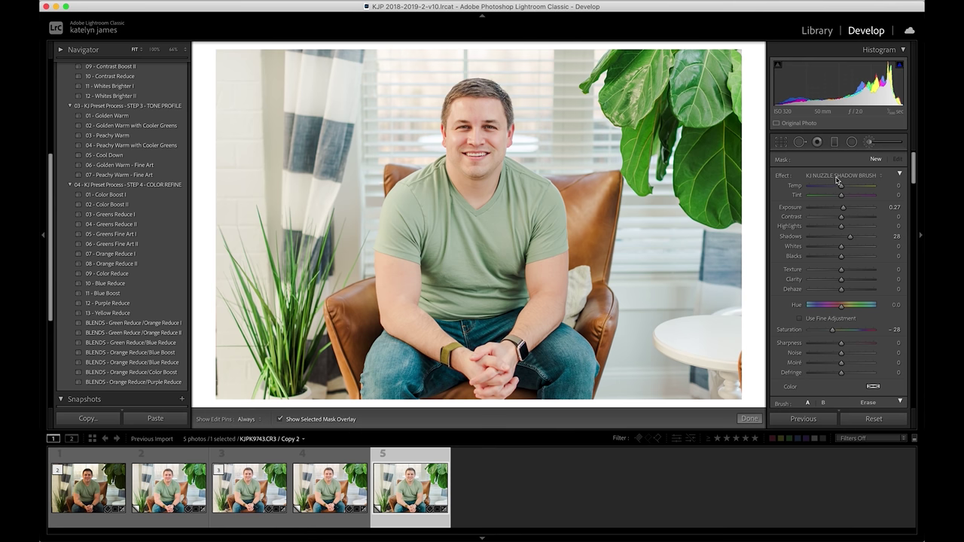
{"action": "key", "text": "h"}
{"action": "left_click_drag", "start_coordinate": [447, 125], "coordinate": [494, 125]}
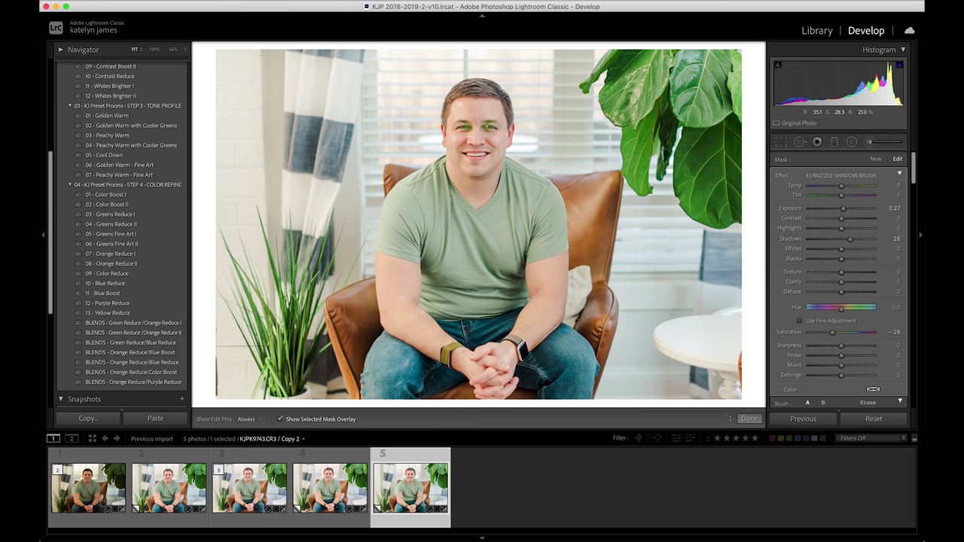
{"action": "left_click", "coordinate": [870, 143]}
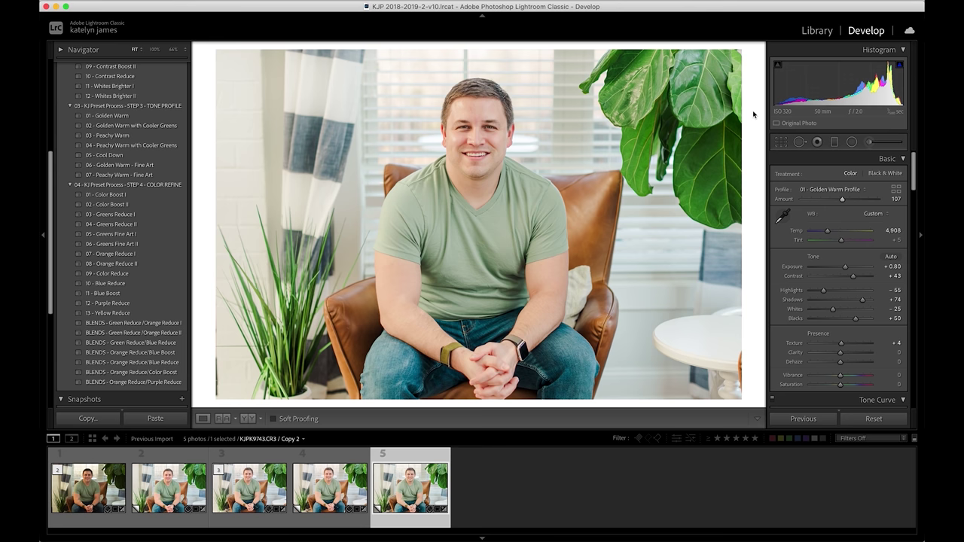
Create another virtual copy of the edited photo, reset its develop settings, and return to Copy 2 for comparison.
{"action": "key", "text": "super+apostrophe"}
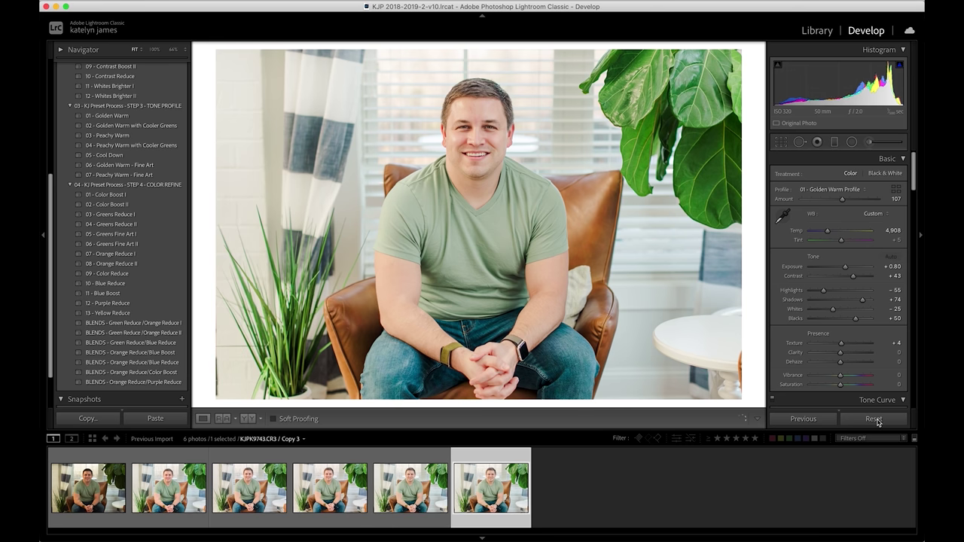
{"action": "left_click", "coordinate": [873, 418]}
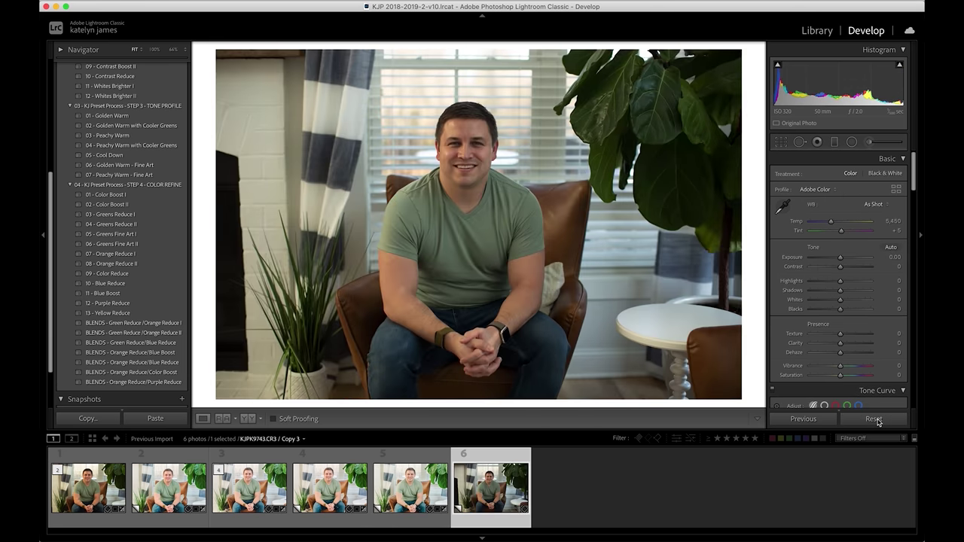
{"action": "key", "text": "Left"}
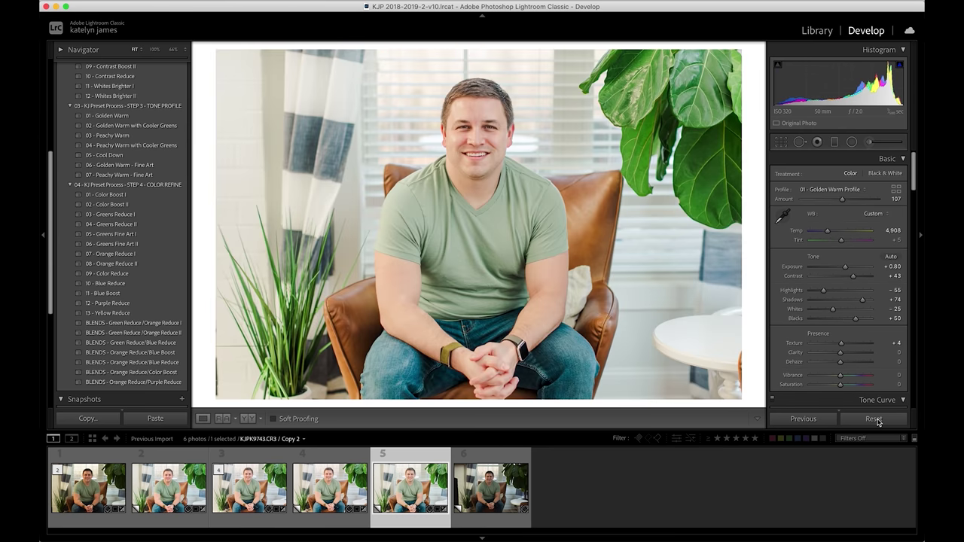